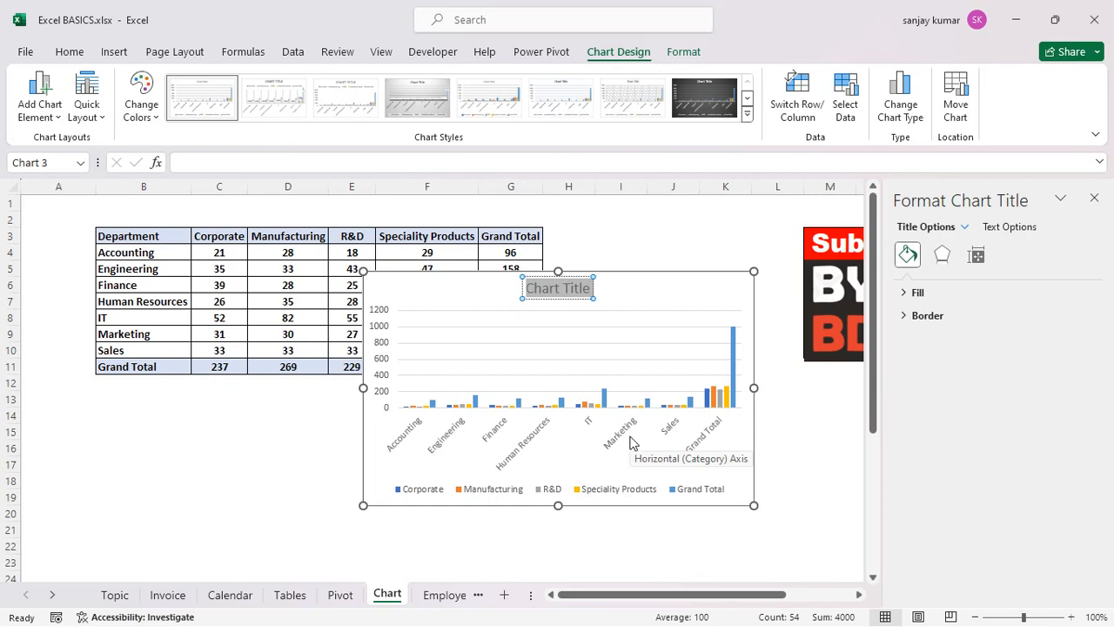
# Title the column chart "Departments" and apply the dark-background chart style to it
pyautogui.write('Departments')
pyautogui.press('Return')
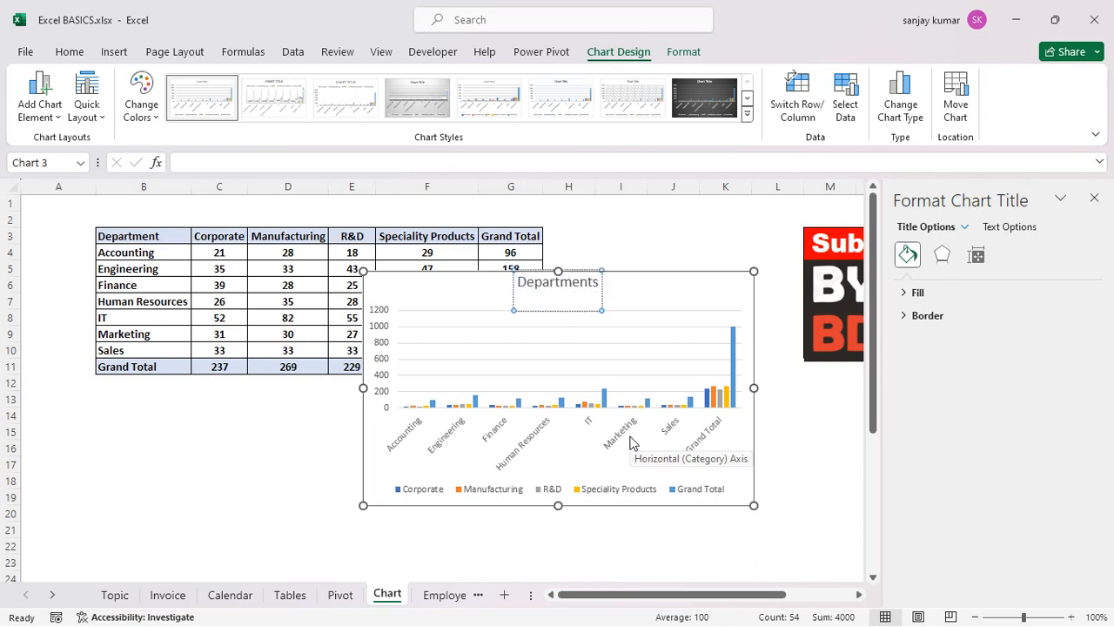
pyautogui.press('BackSpace')
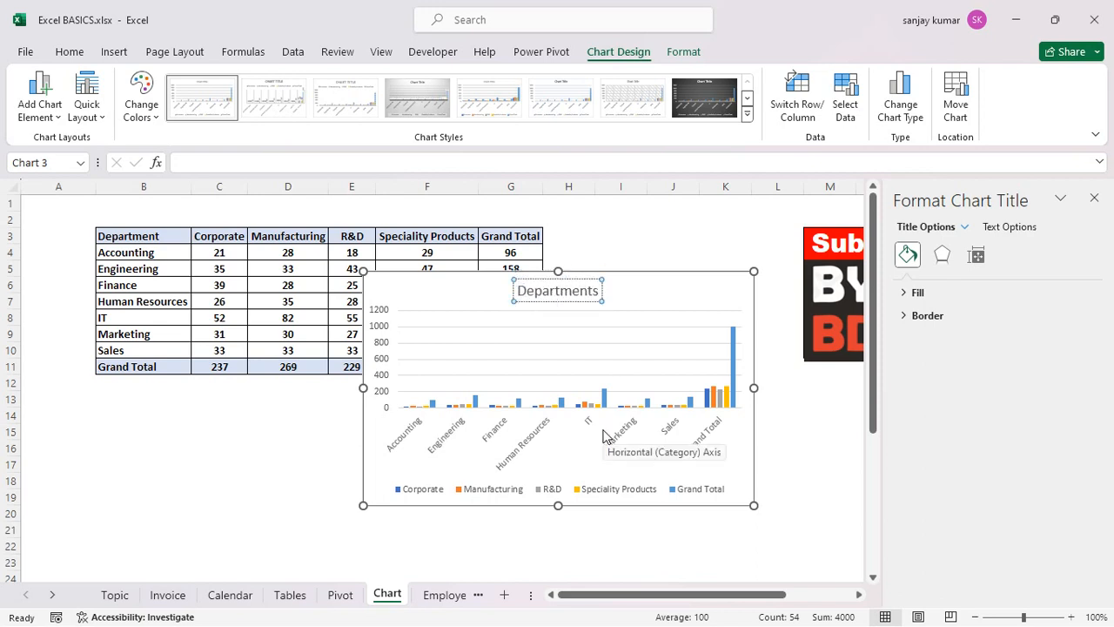
pyautogui.click(521, 408)
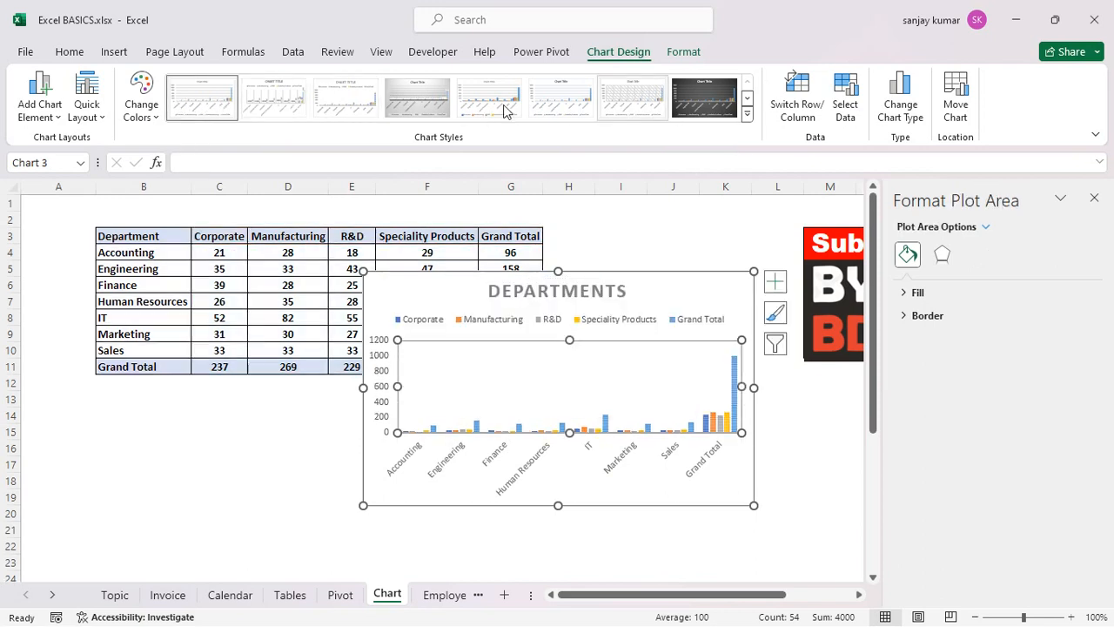
pyautogui.click(709, 99)
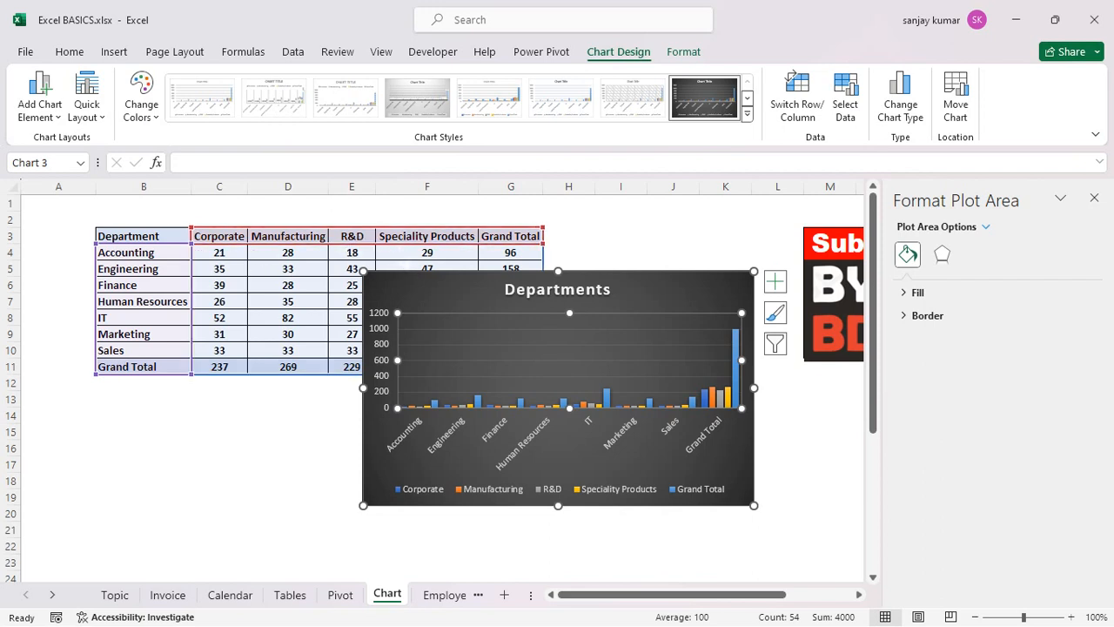
# Filter the chart to show only the Corporate series for the Accounting category
pyautogui.click(775, 343)
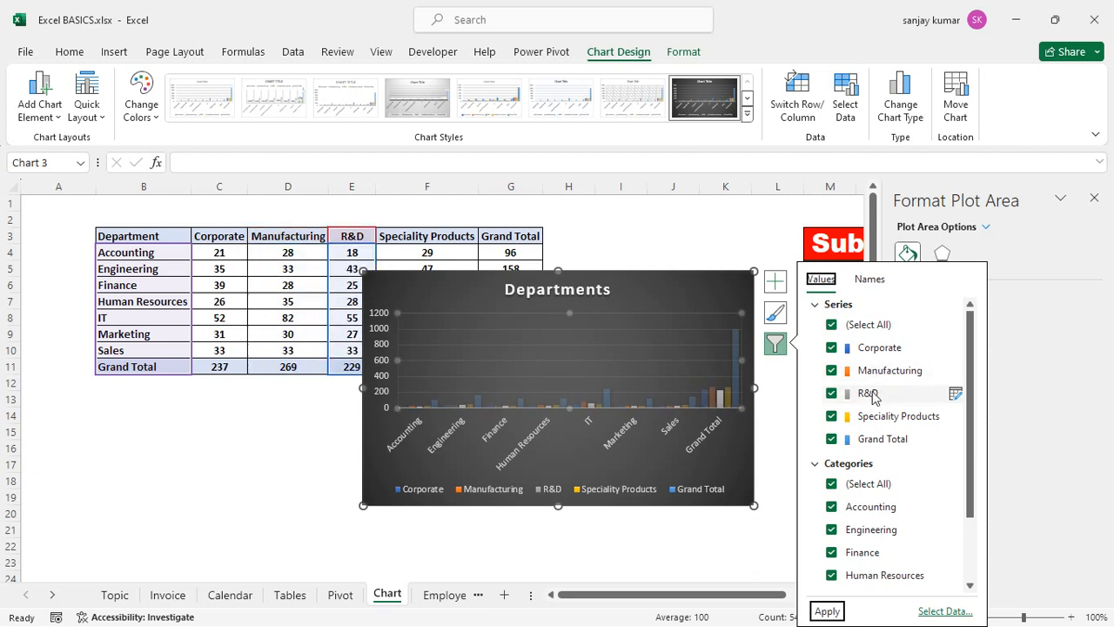
pyautogui.click(832, 325)
pyautogui.click(832, 484)
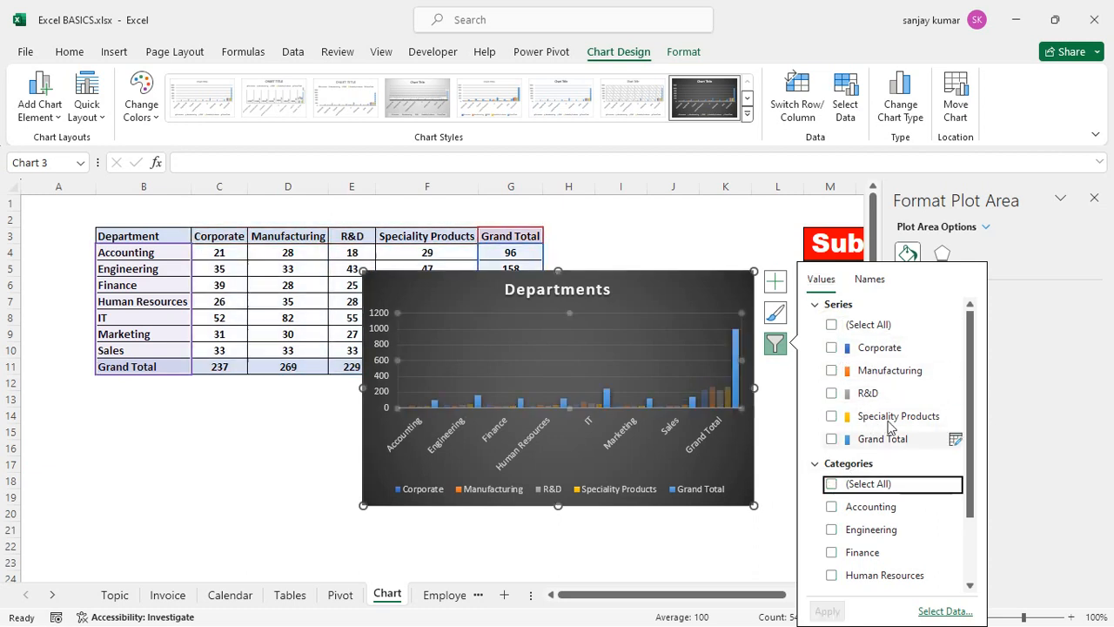
pyautogui.click(831, 348)
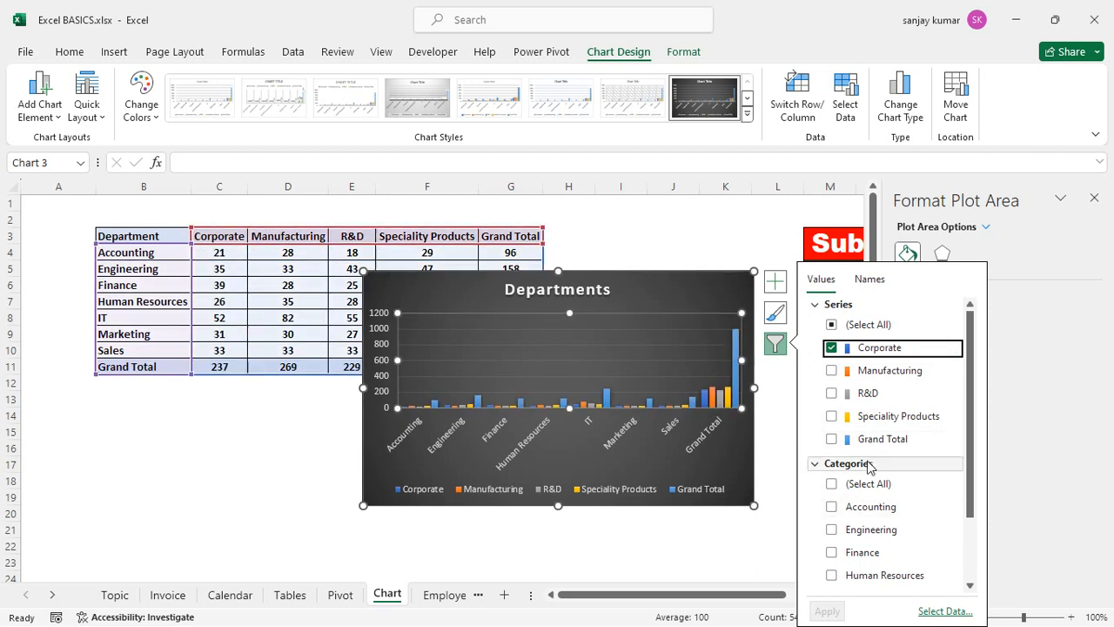
pyautogui.scroll(-1, 879, 497)
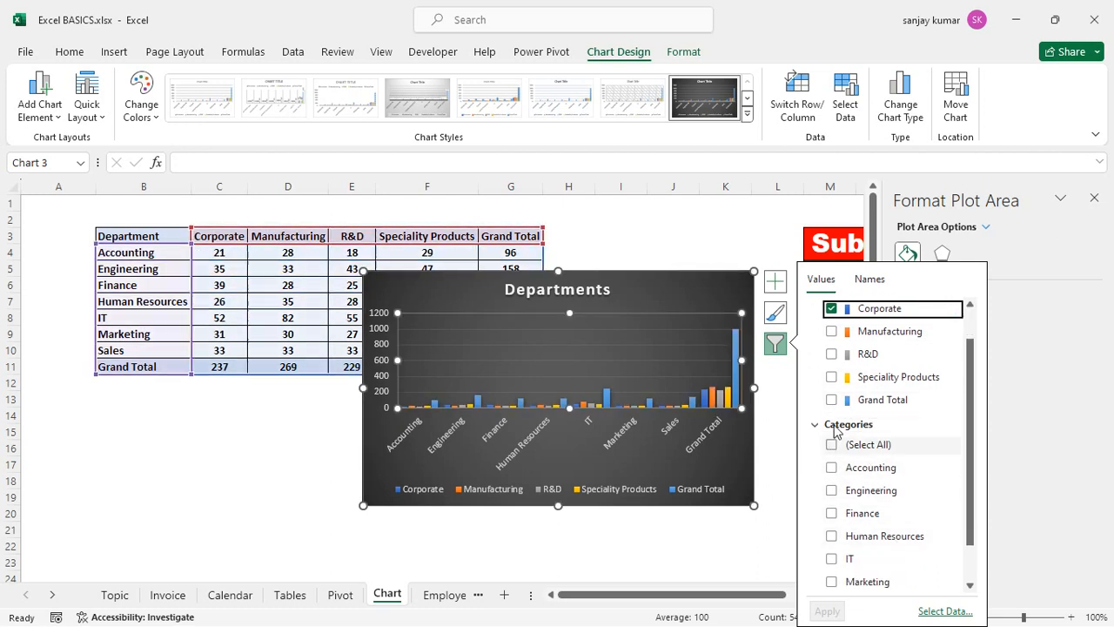
pyautogui.click(832, 469)
pyautogui.click(827, 611)
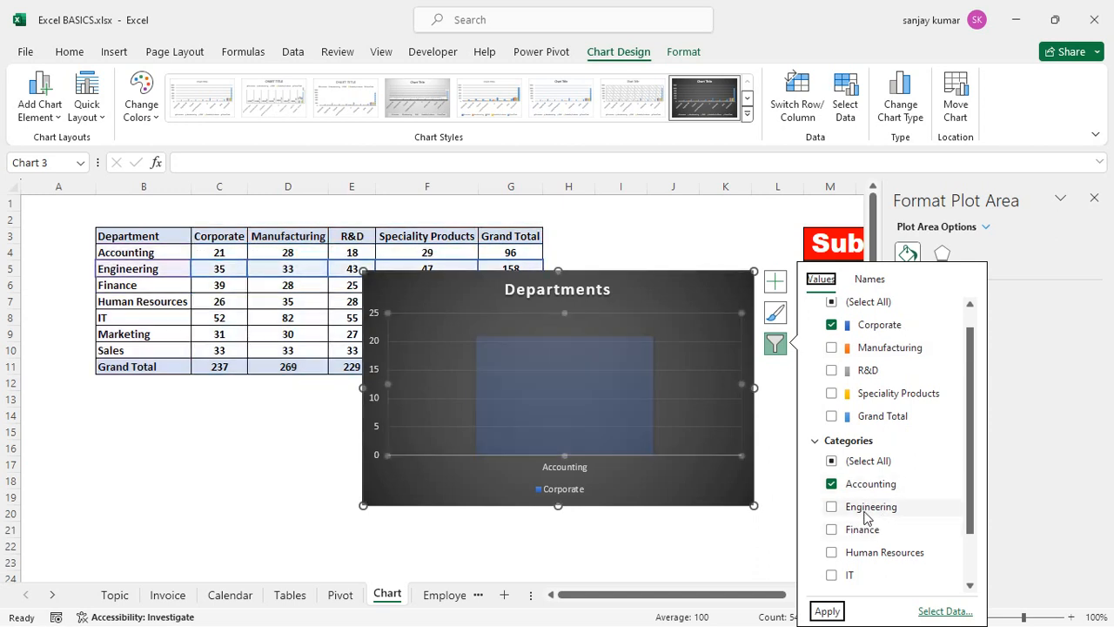
# Add the Engineering, Finance, Human Resources and IT categories to the chart's filter
pyautogui.click(833, 510)
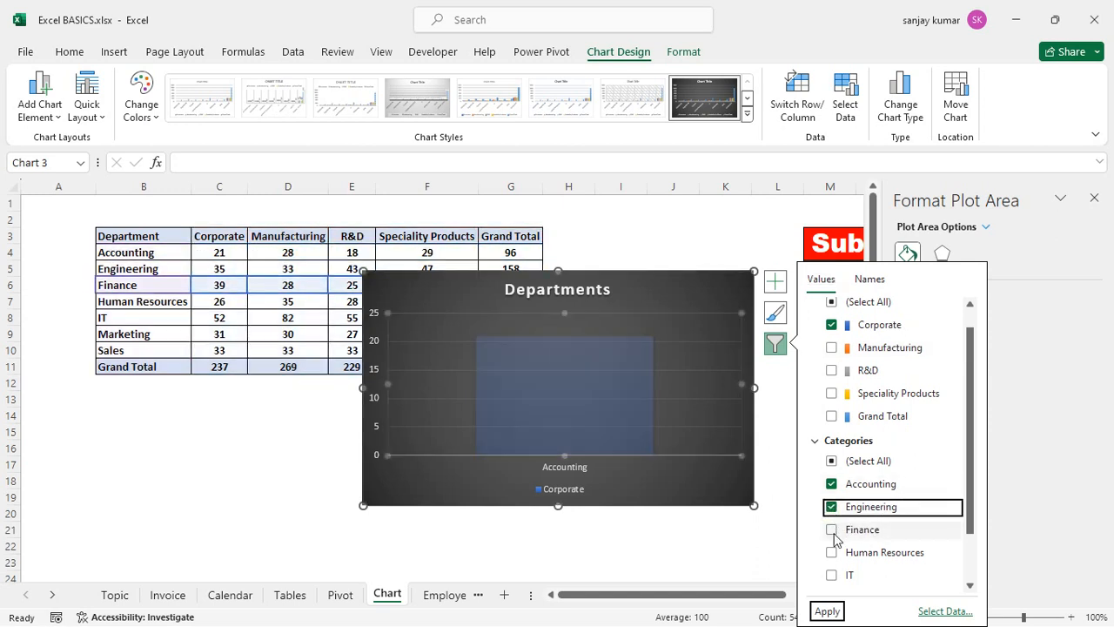
pyautogui.click(832, 530)
pyautogui.click(828, 610)
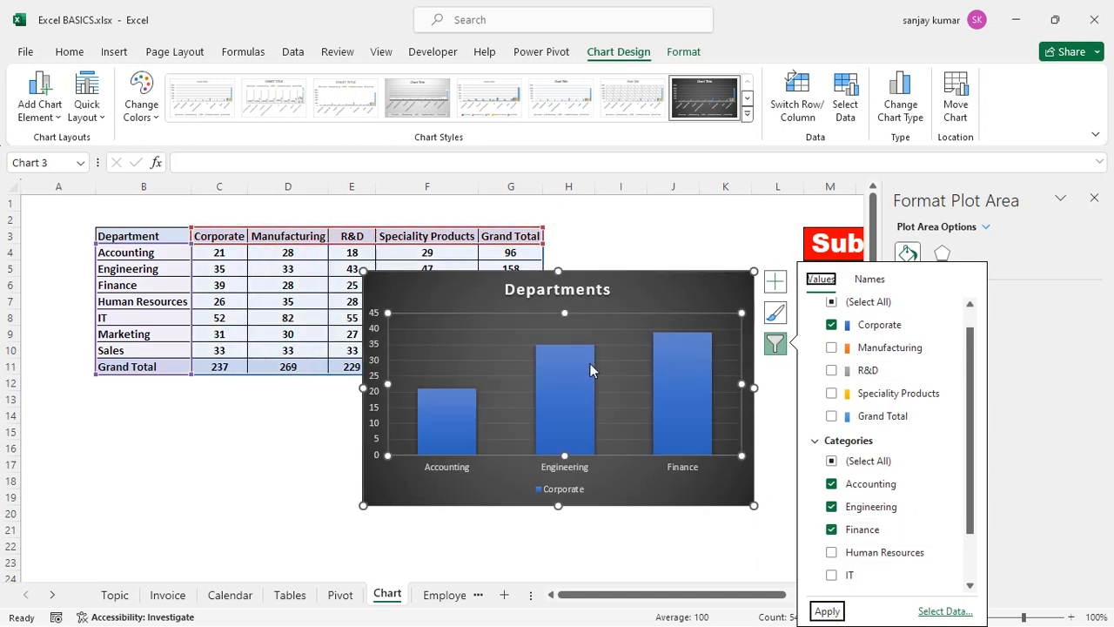
pyautogui.moveTo(427, 435)
pyautogui.click(870, 552)
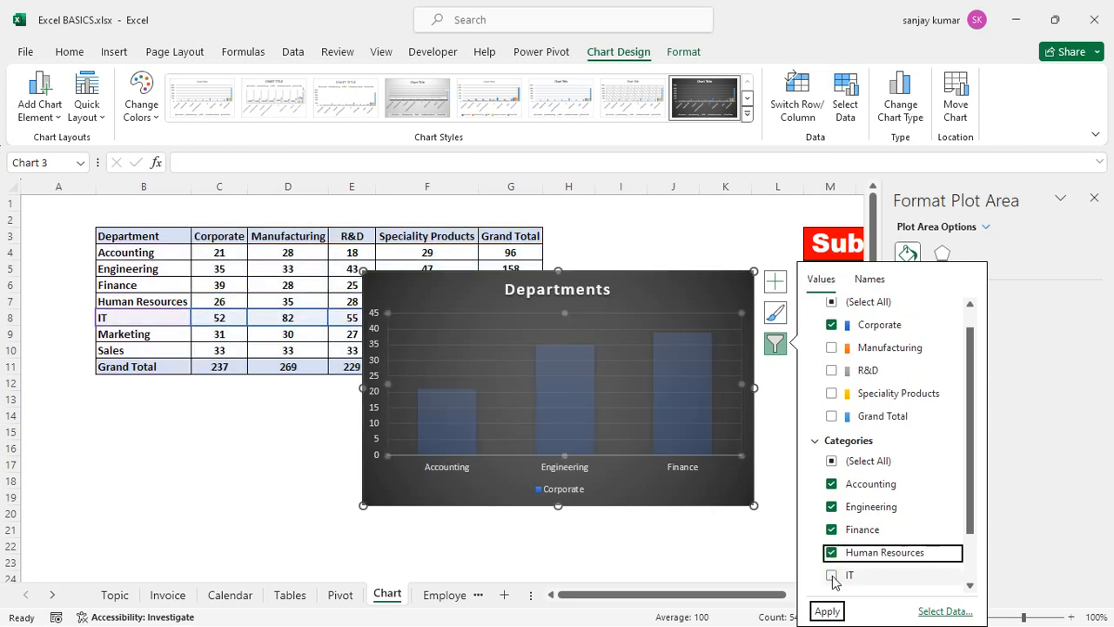
pyautogui.click(851, 574)
pyautogui.click(826, 611)
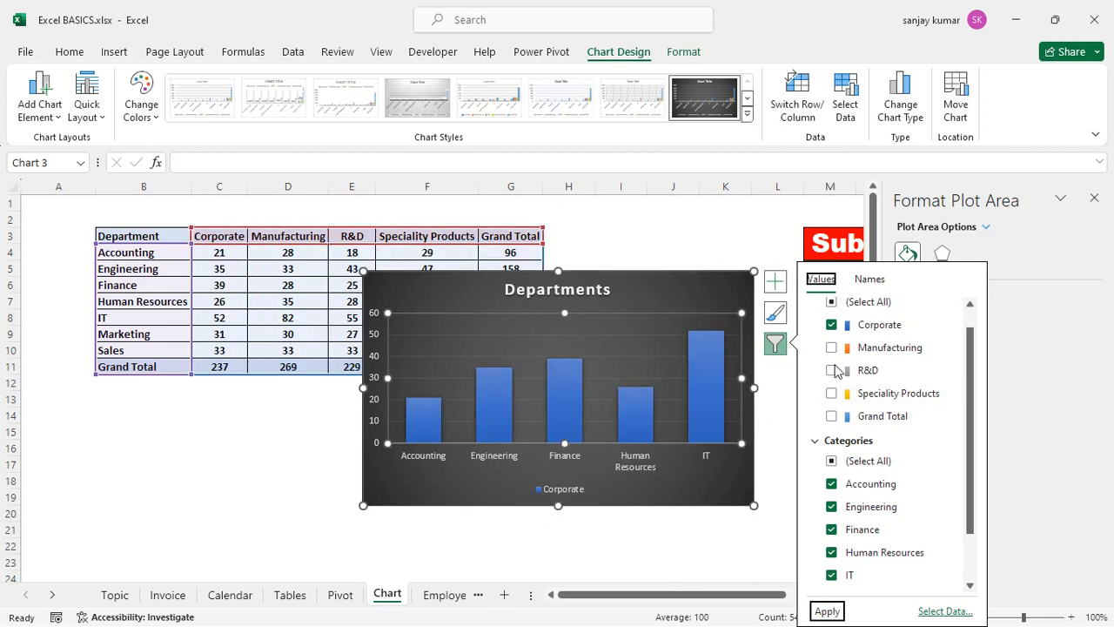
pyautogui.click(777, 514)
pyautogui.click(422, 417)
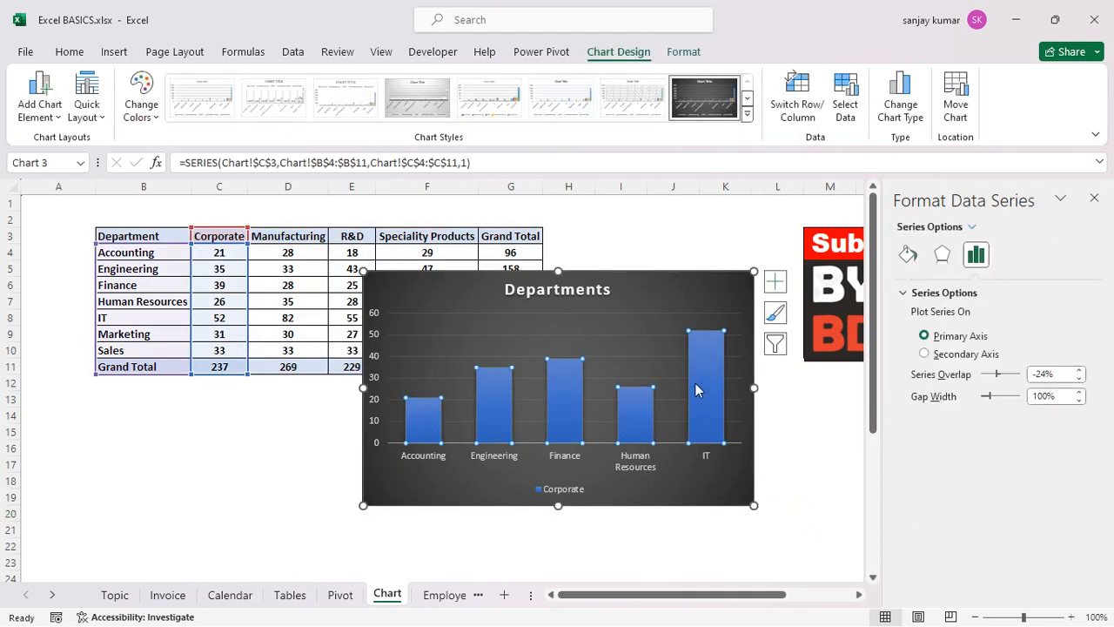
pyautogui.click(924, 356)
pyautogui.click(557, 416)
pyautogui.click(457, 321)
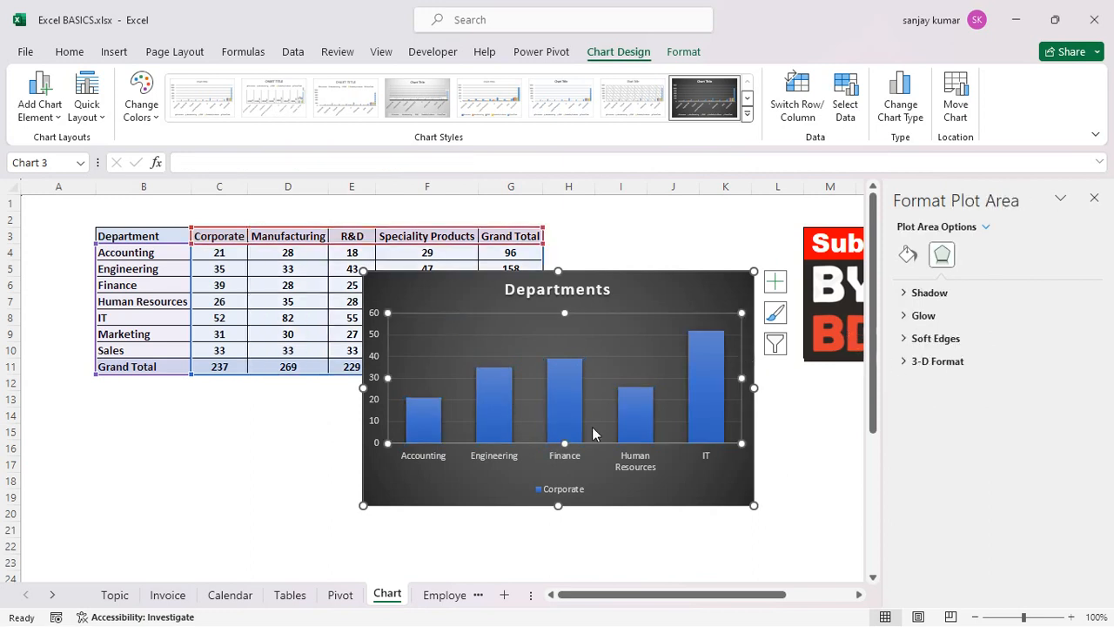
# Add data labels to the Corporate columns
pyautogui.click(499, 405)
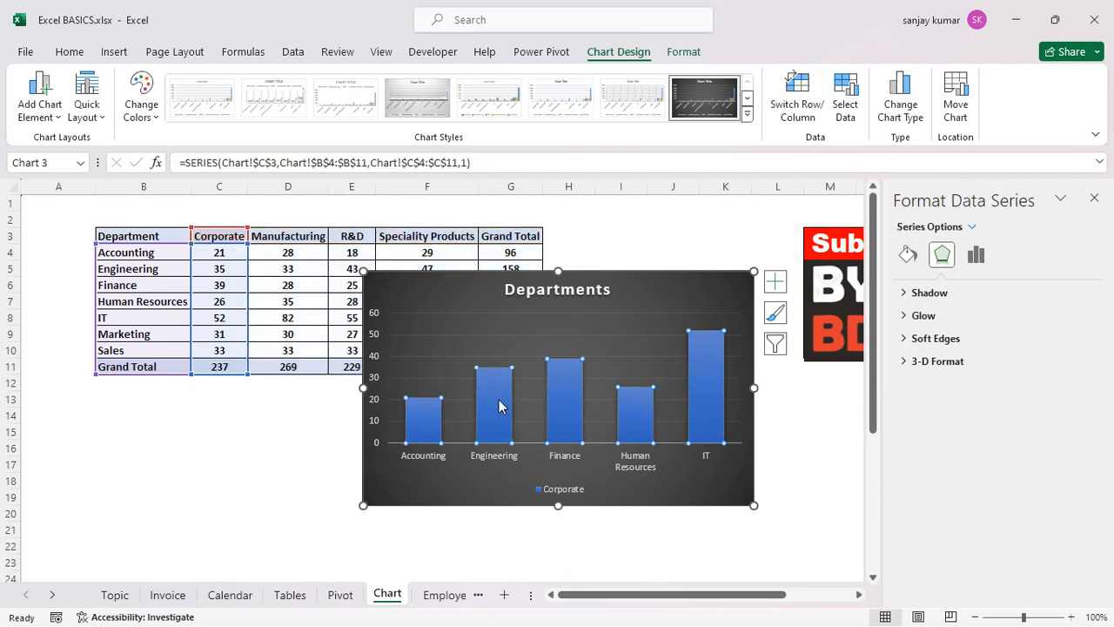
pyautogui.rightClick(499, 404)
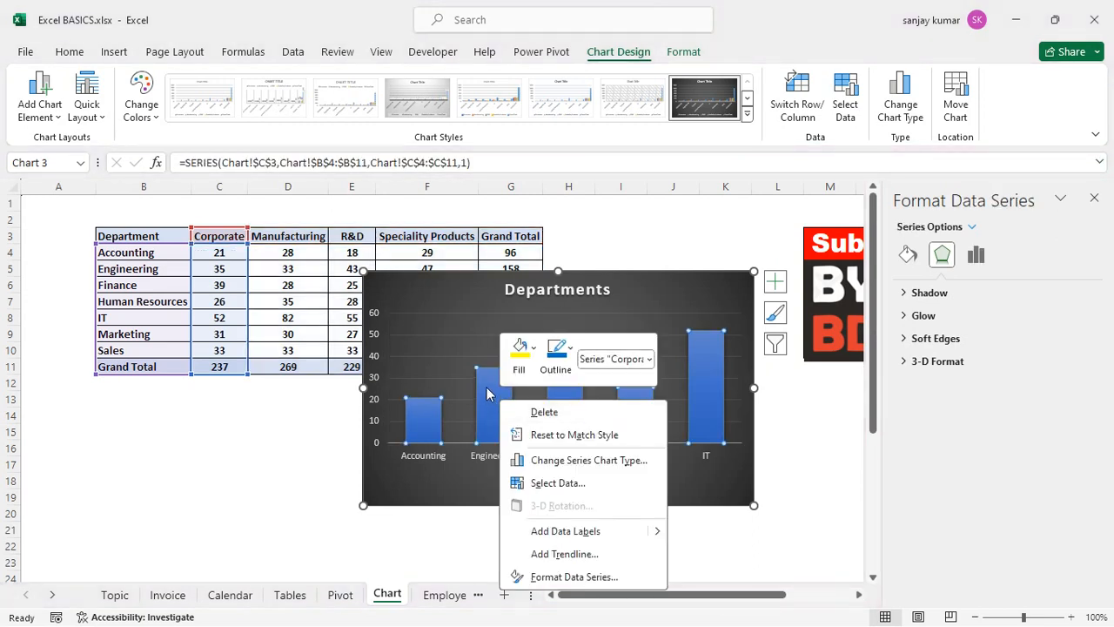
pyautogui.press('Escape')
pyautogui.rightClick(487, 394)
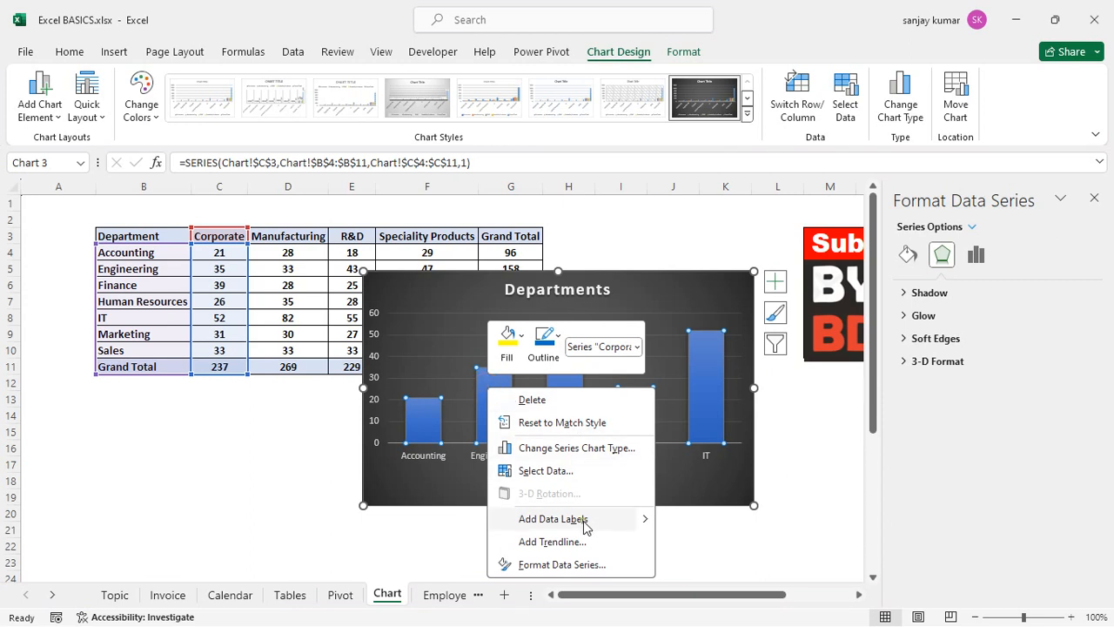
pyautogui.click(553, 519)
pyautogui.click(566, 350)
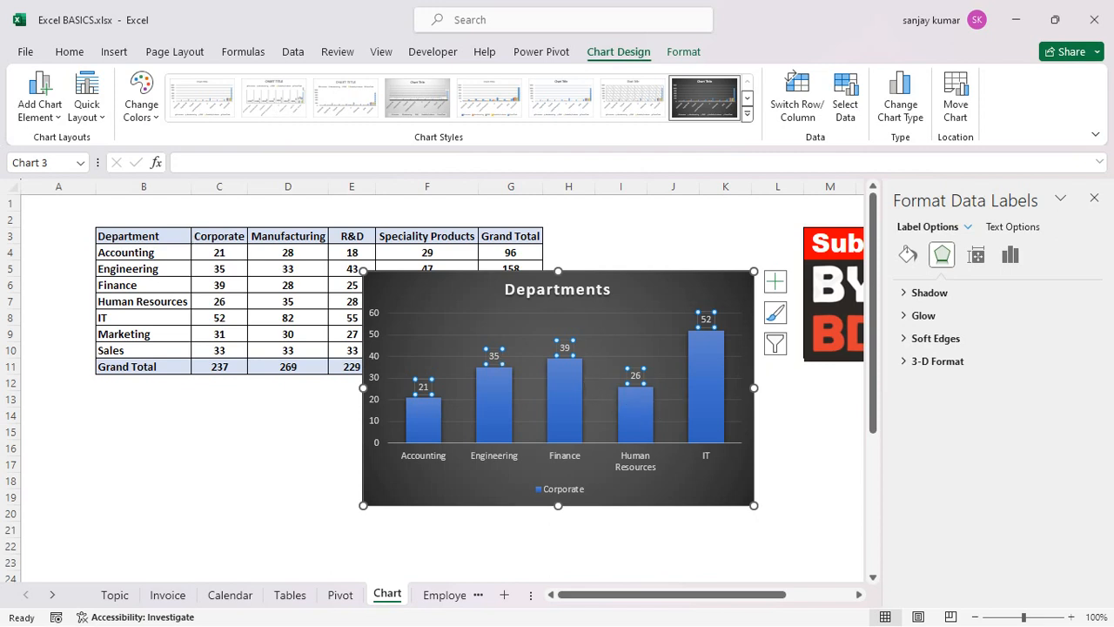
# Apply the first quick layout, with the legend beside the plot, and add data labels to the Corporate columns
pyautogui.click(101, 118)
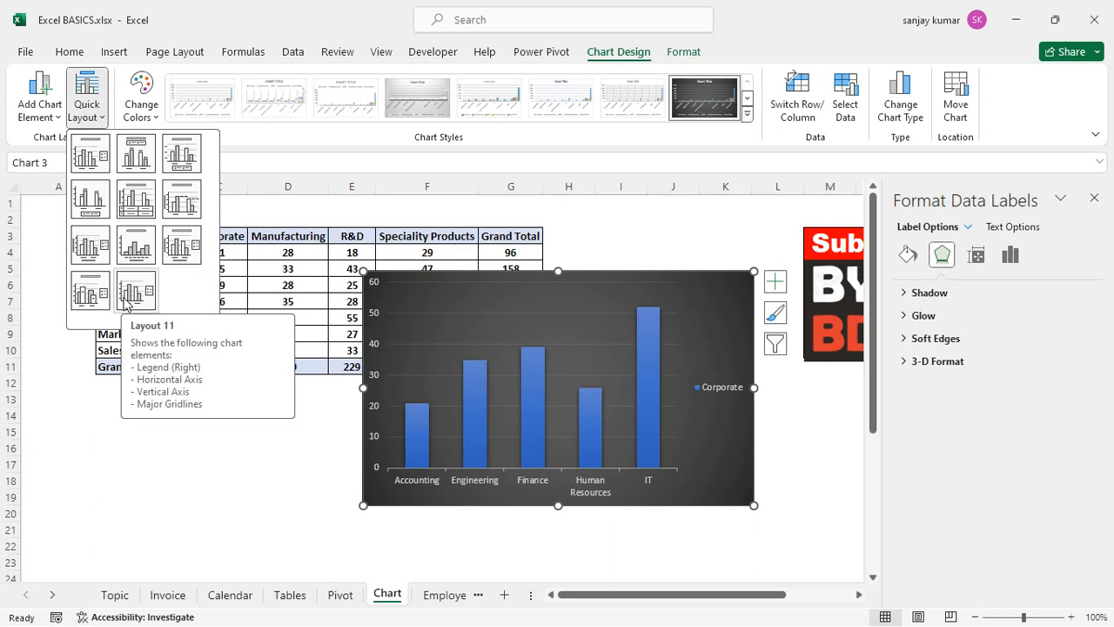
pyautogui.click(80, 159)
pyautogui.rightClick(531, 385)
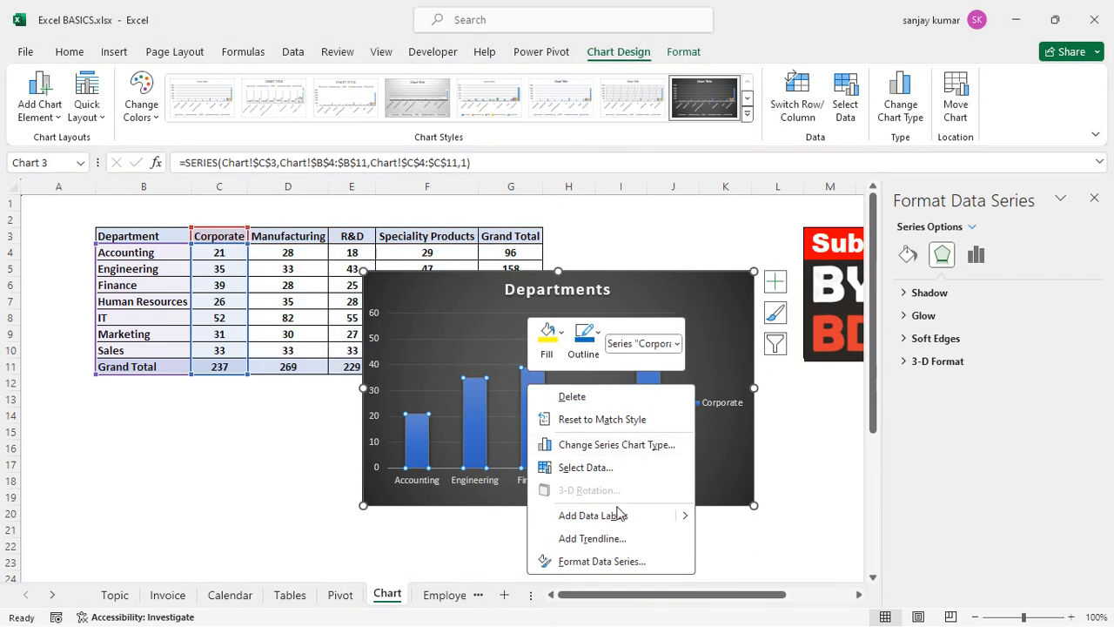
pyautogui.click(609, 515)
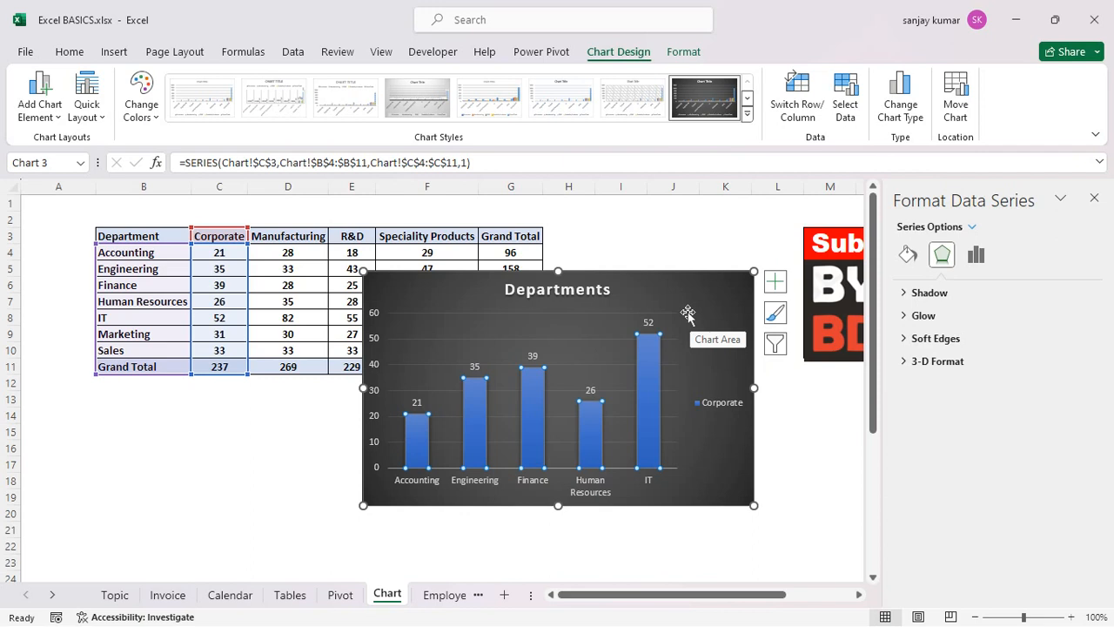
pyautogui.click(547, 398)
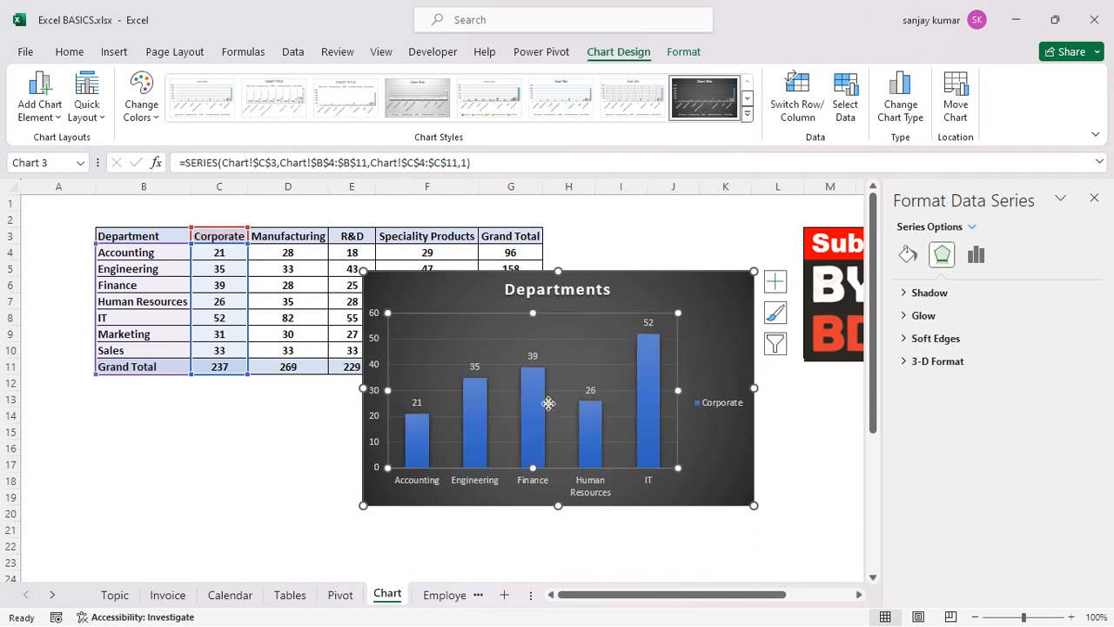
pyautogui.click(531, 357)
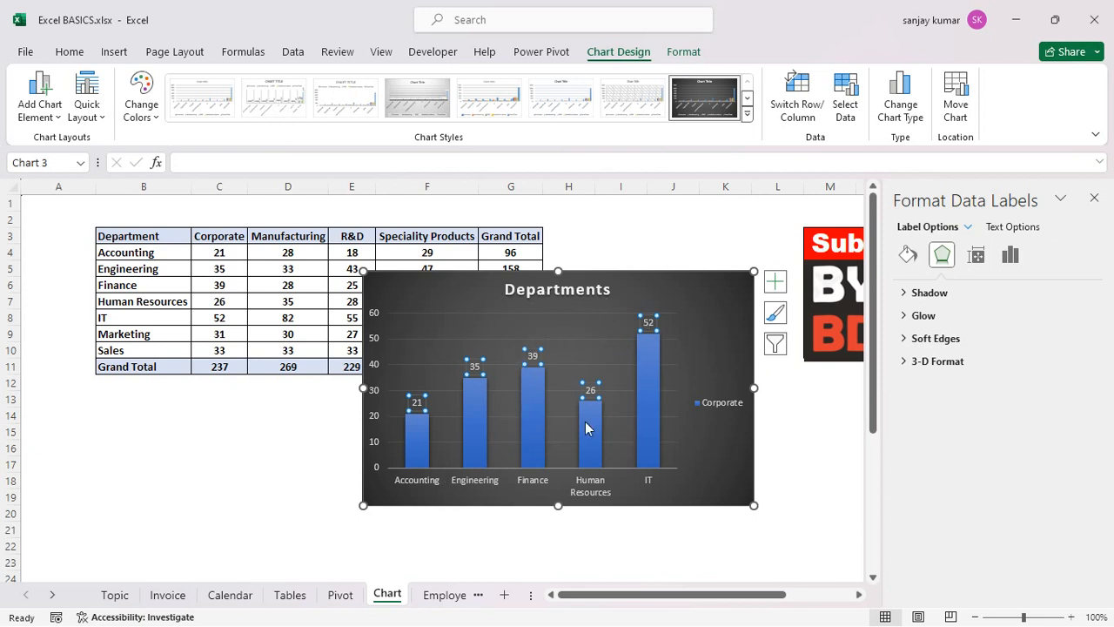
pyautogui.click(653, 366)
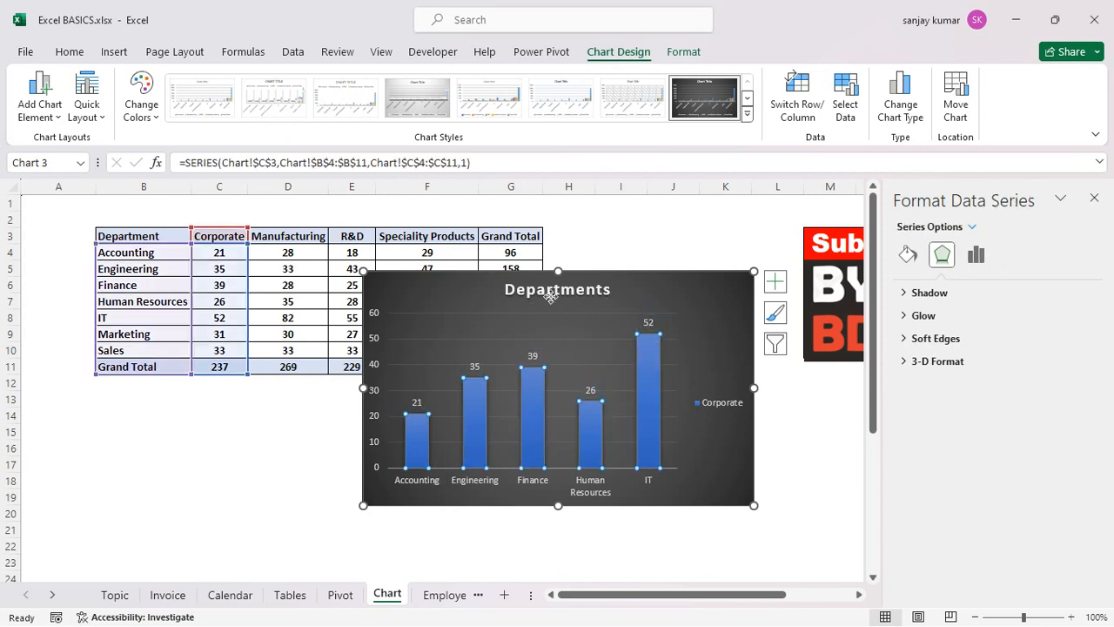
pyautogui.click(551, 296)
# Try gradient, texture, pattern and no fill on the Corporate columns, settling on a solid blue fill
pyautogui.click(647, 391)
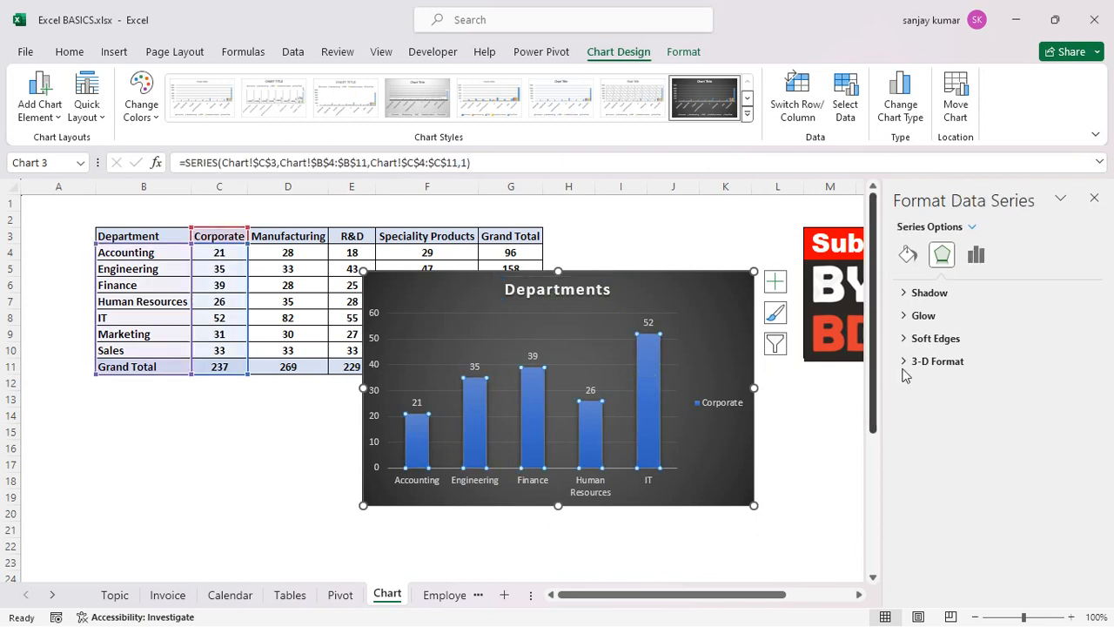
pyautogui.click(908, 255)
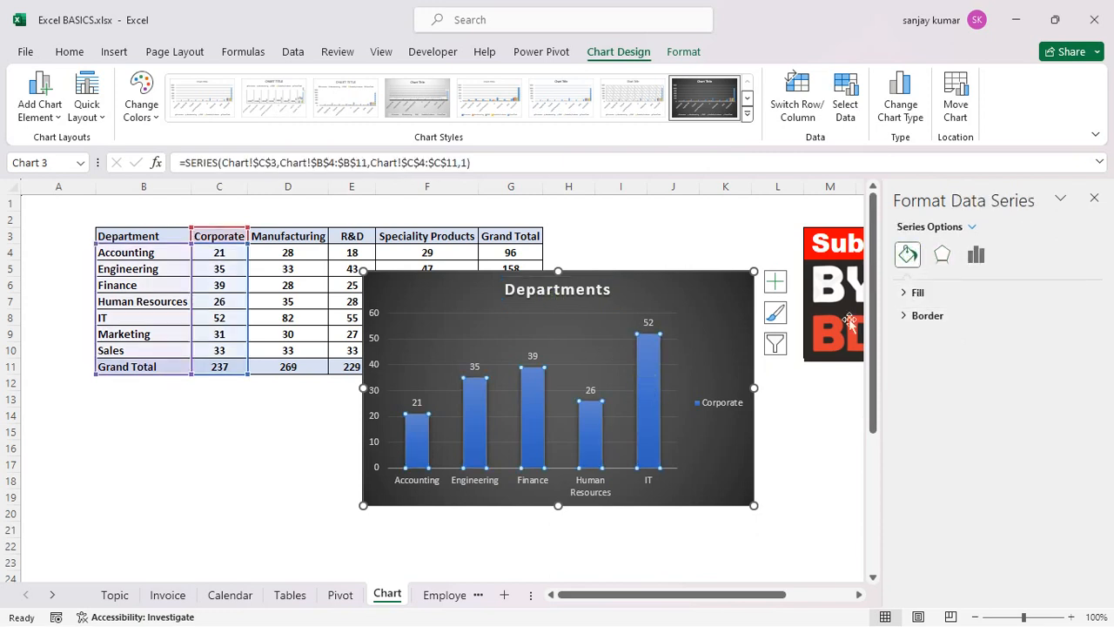
pyautogui.click(908, 293)
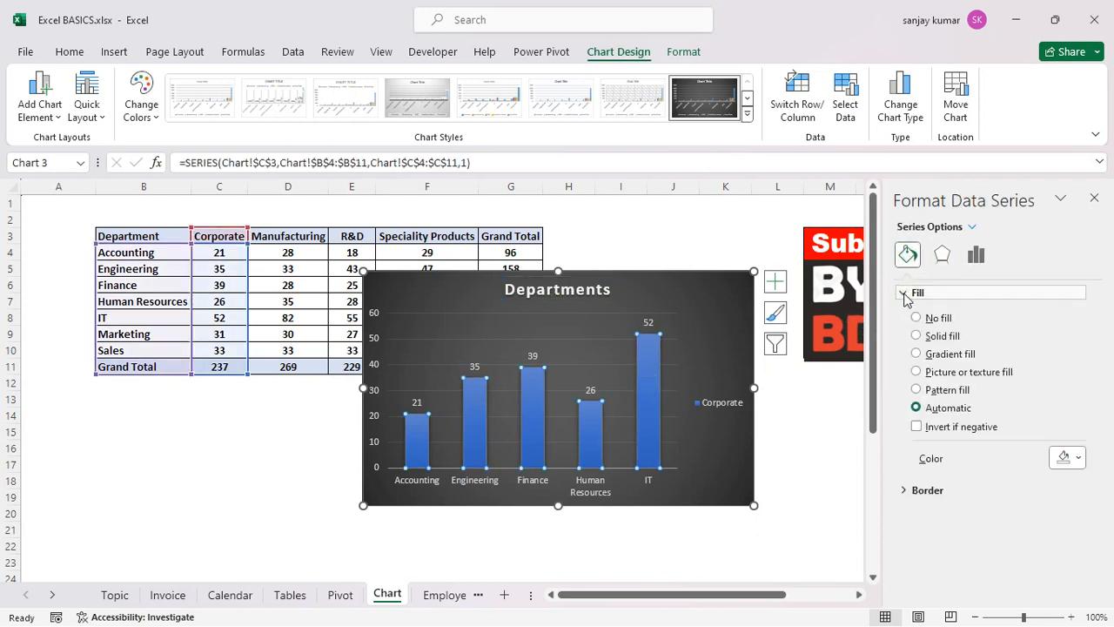
pyautogui.click(917, 354)
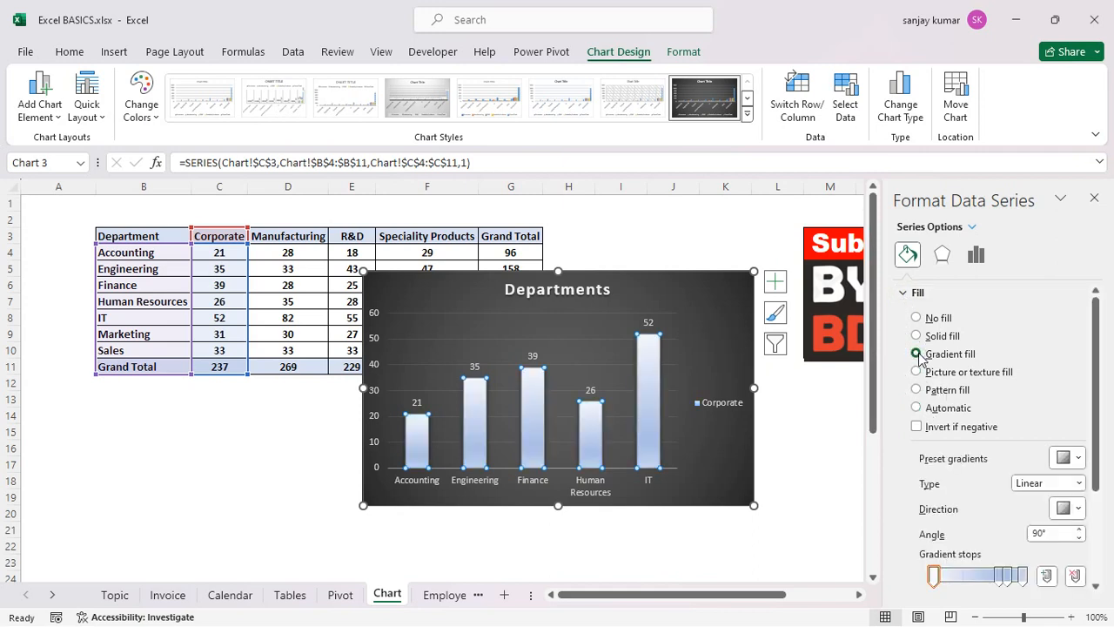
pyautogui.click(917, 371)
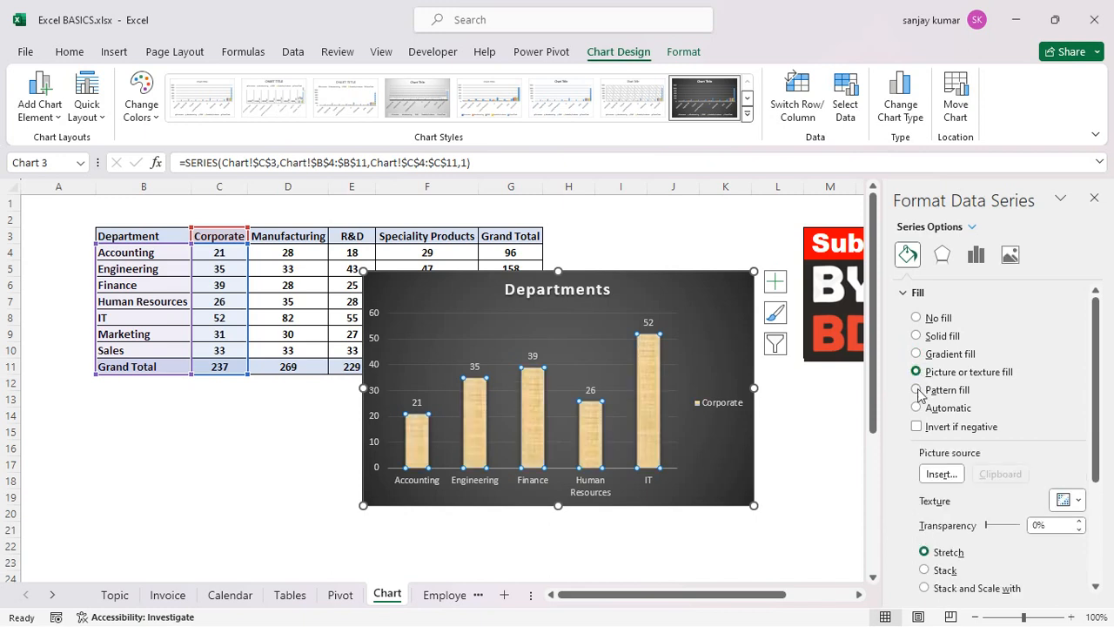
pyautogui.click(916, 390)
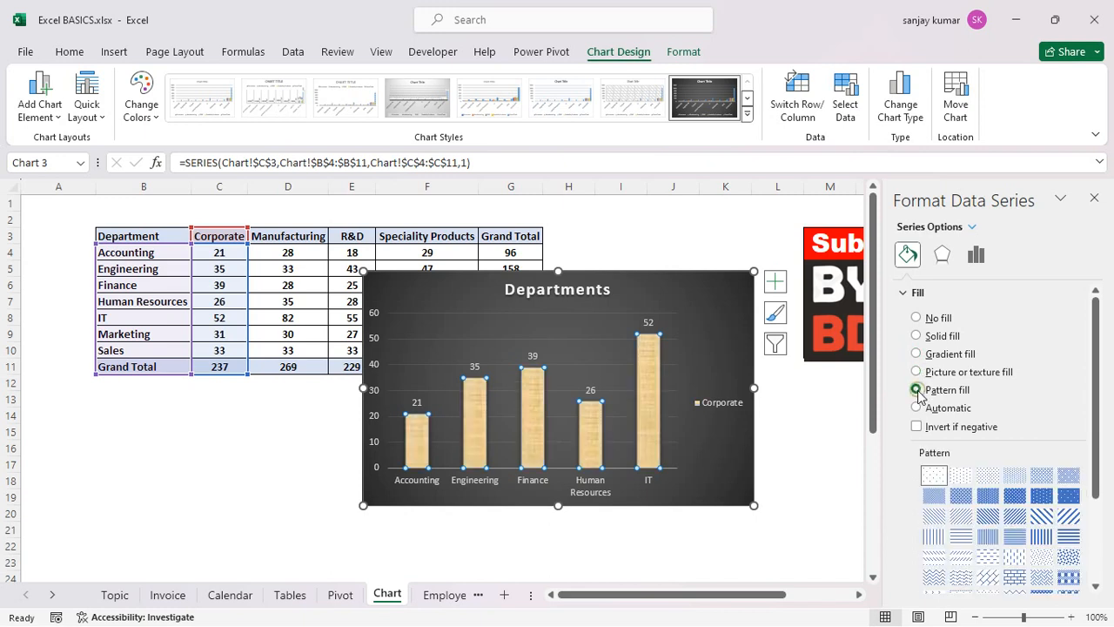
pyautogui.click(1041, 519)
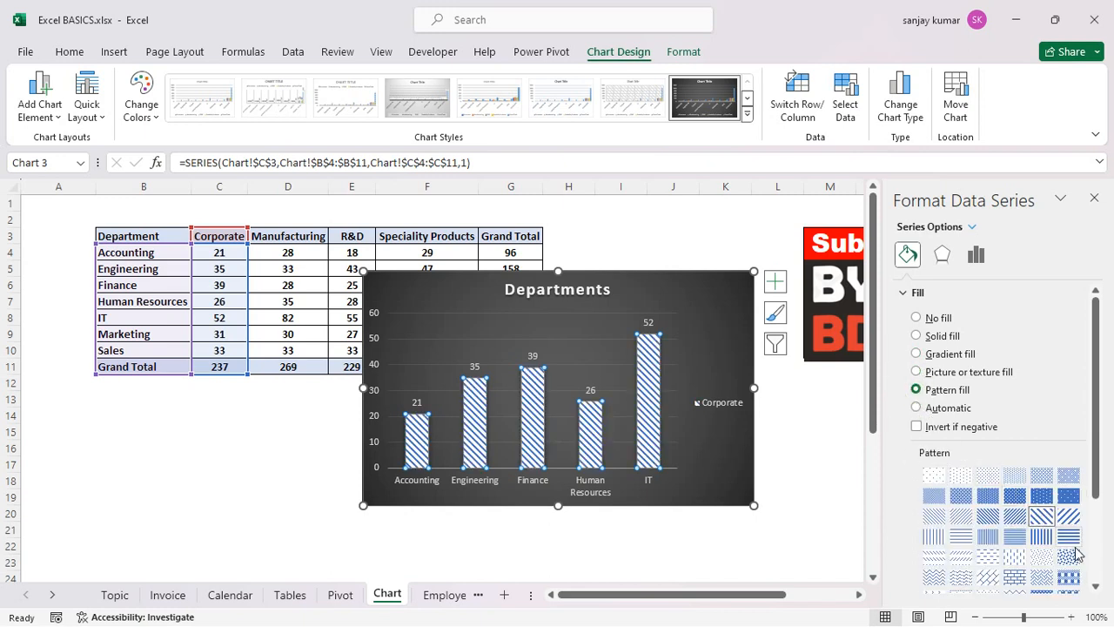
pyautogui.click(1069, 536)
pyautogui.click(917, 319)
pyautogui.click(916, 336)
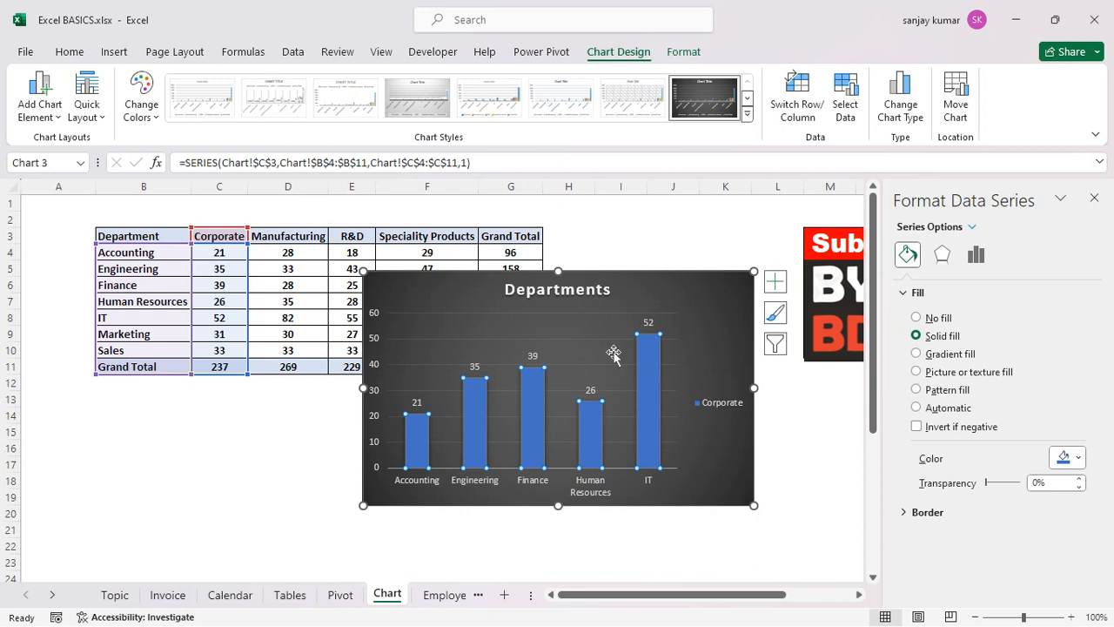
# Position the data labels of the Corporate columns at Outside End
pyautogui.click(748, 114)
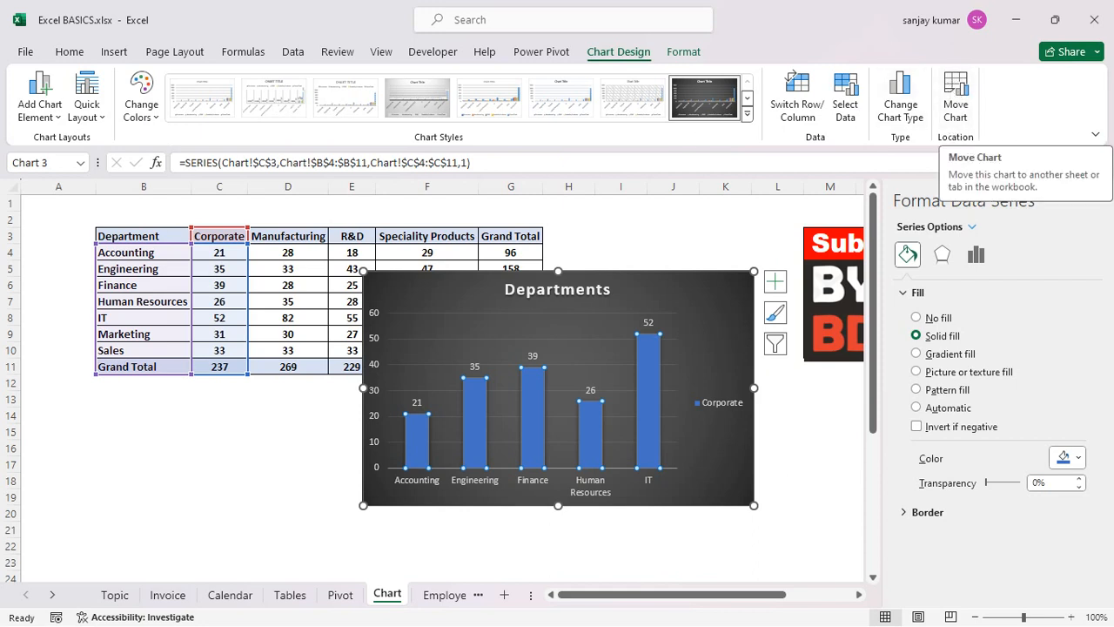
pyautogui.click(51, 112)
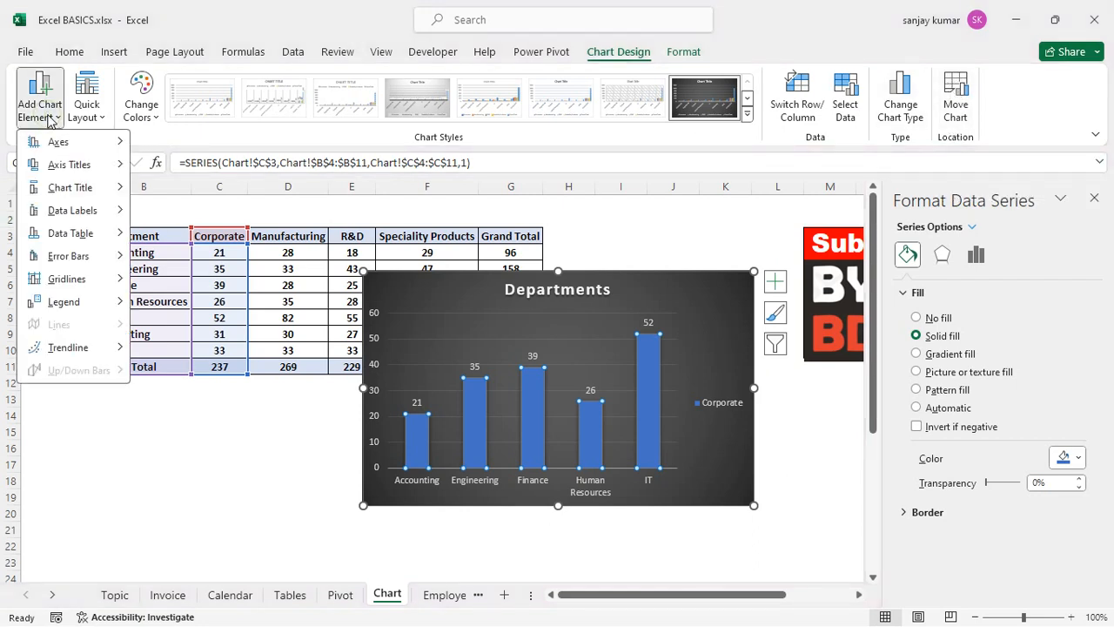
pyautogui.moveTo(75, 217)
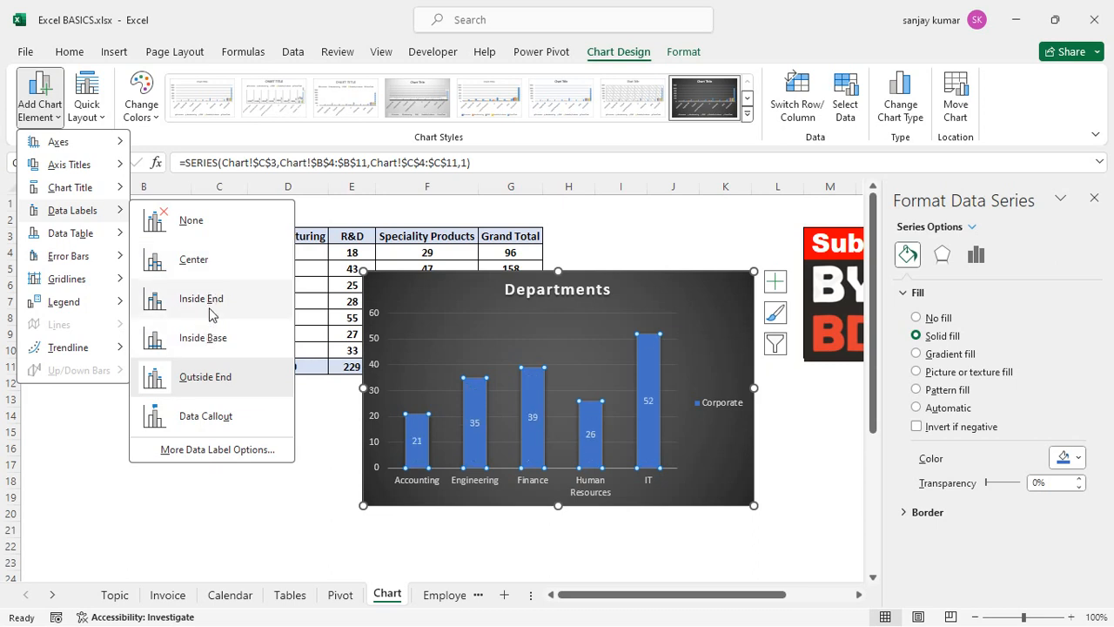
pyautogui.click(214, 377)
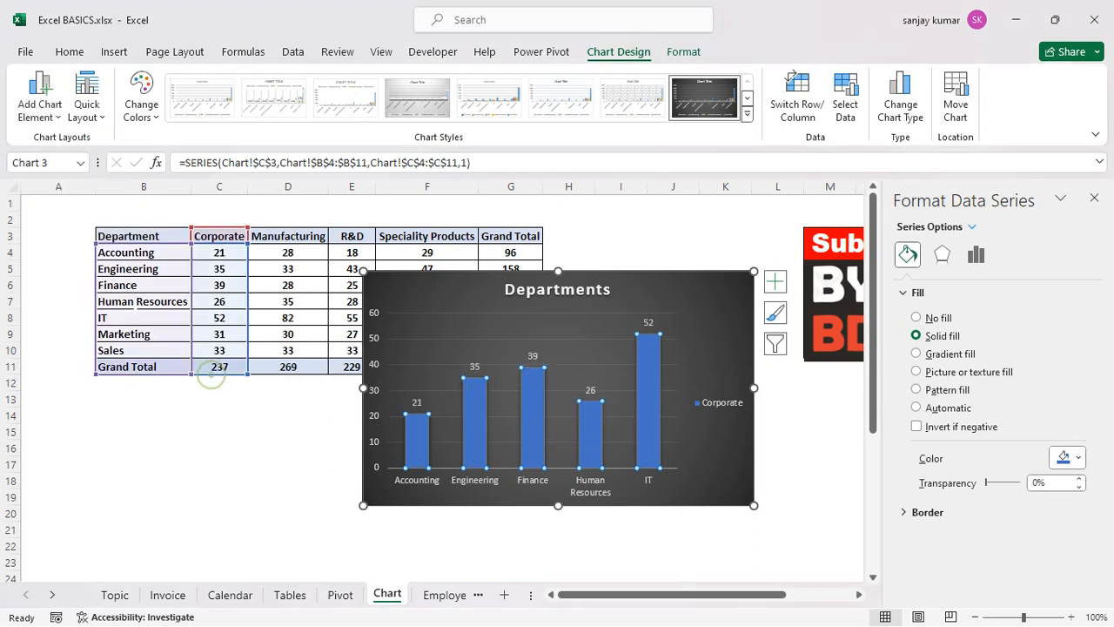
# Hide the primary horizontal axis of the Departments chart
pyautogui.click(49, 121)
pyautogui.moveTo(55, 145)
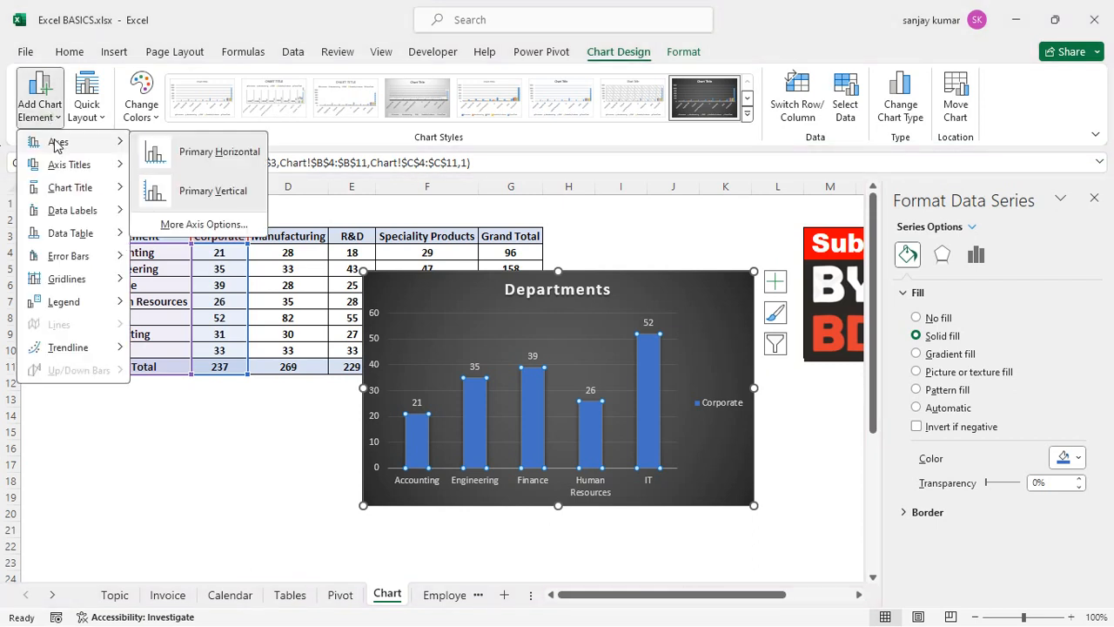
pyautogui.click(217, 162)
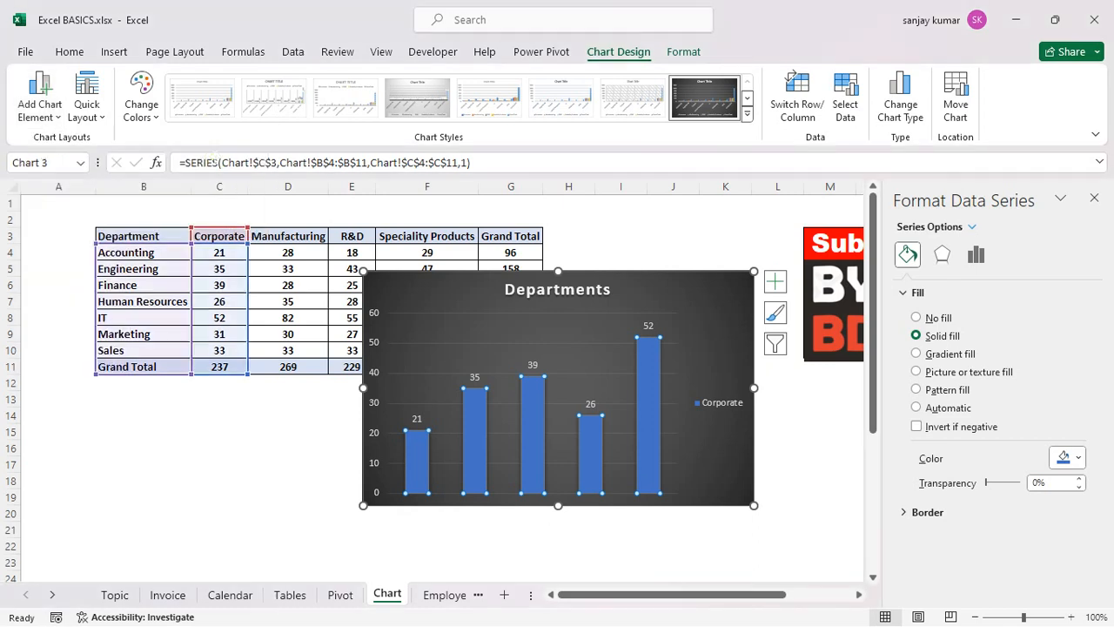
# Add primary minor horizontal gridlines to the chart after previewing the Standard Error error bars
pyautogui.click(55, 117)
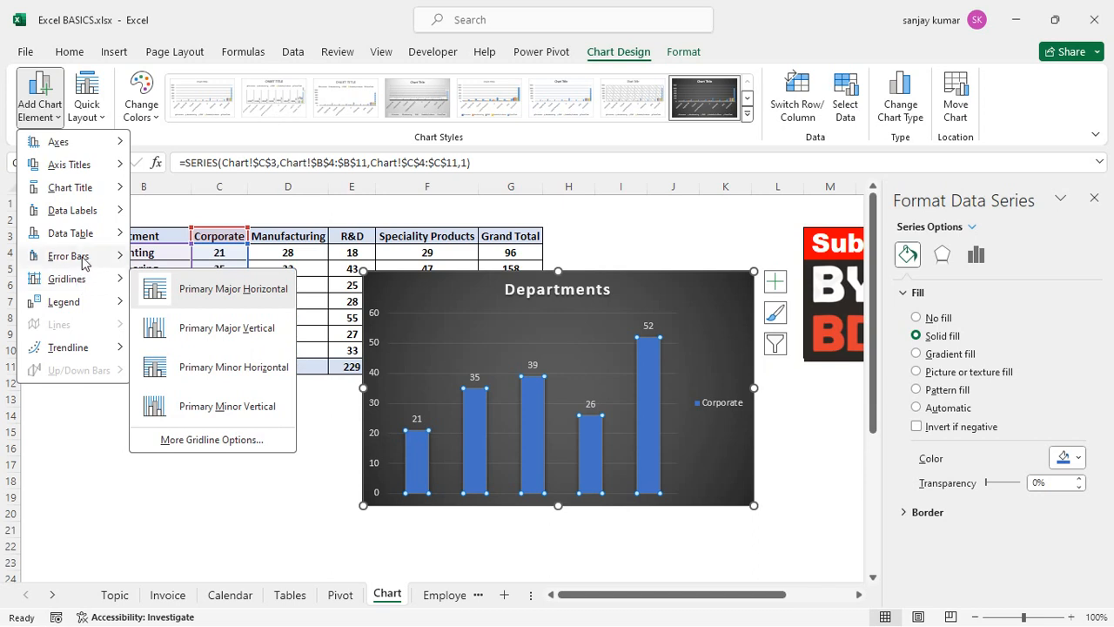
pyautogui.moveTo(84, 262)
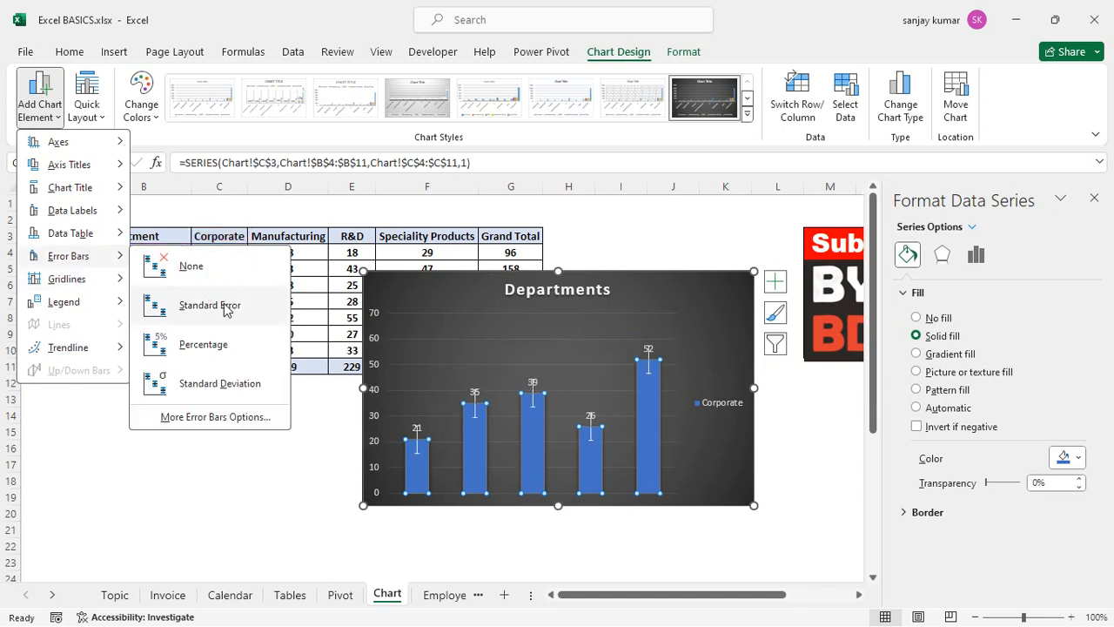
pyautogui.moveTo(85, 292)
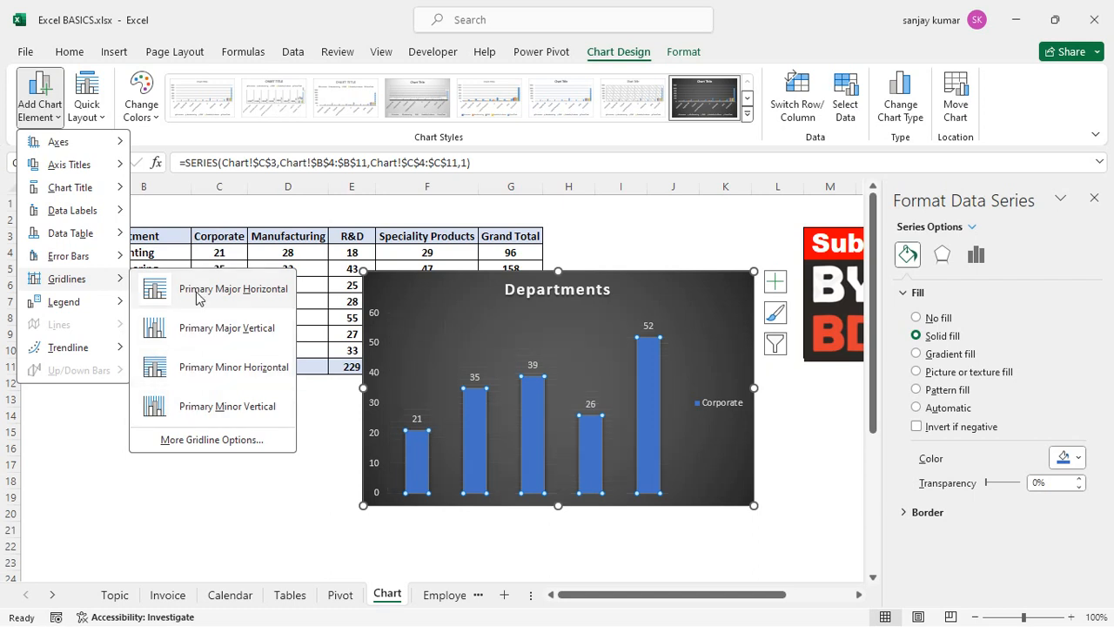
pyautogui.click(199, 369)
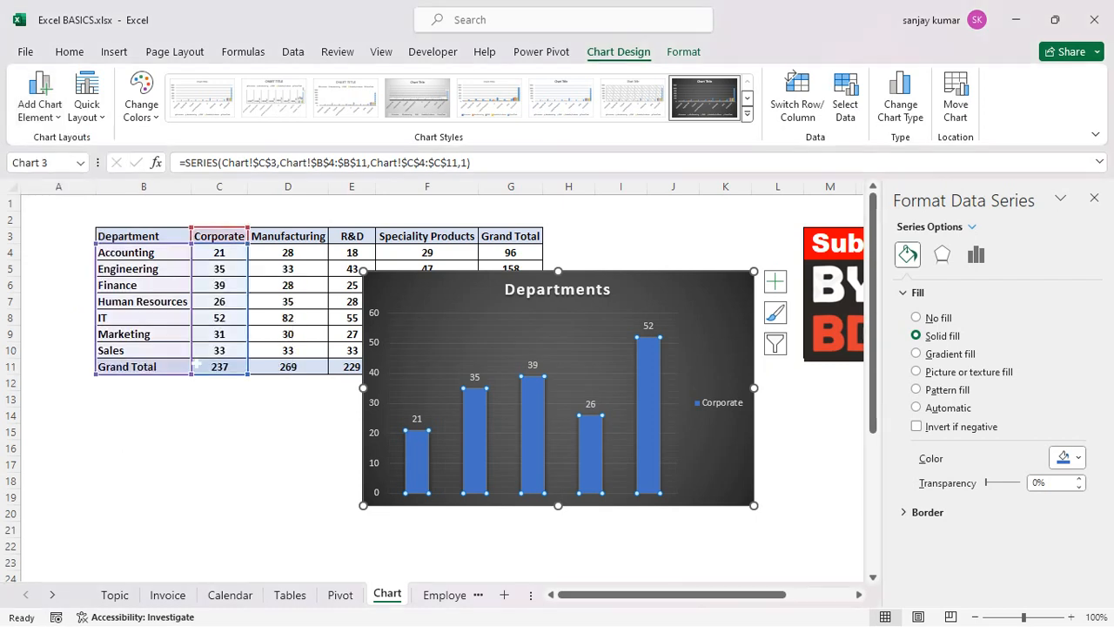
# Add a Moving Average trendline to the Corporate series
pyautogui.click(61, 122)
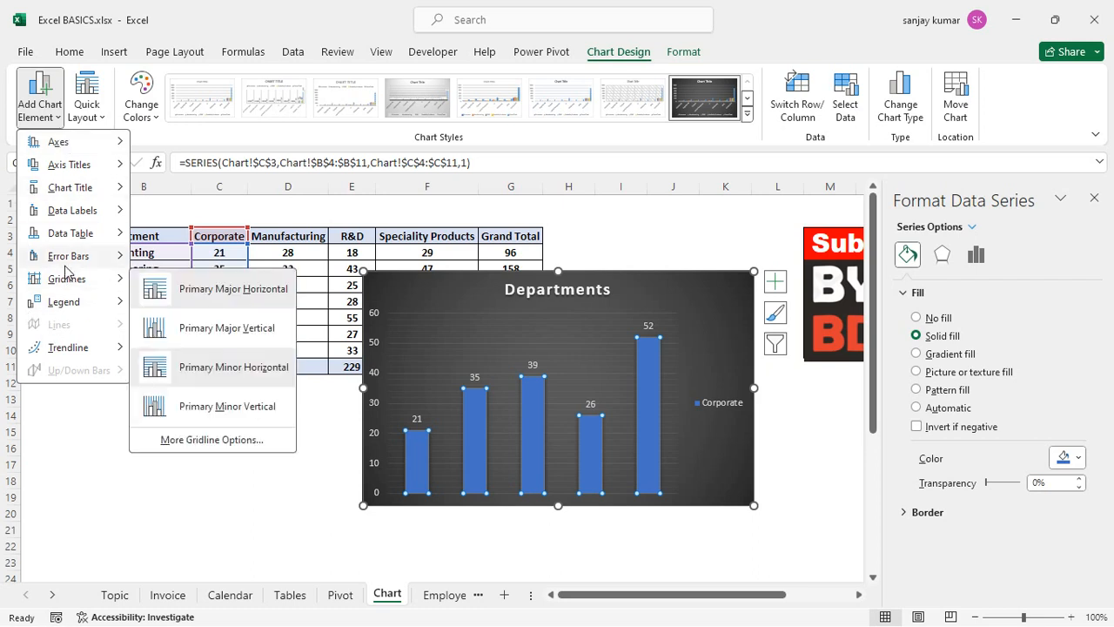
pyautogui.moveTo(47, 357)
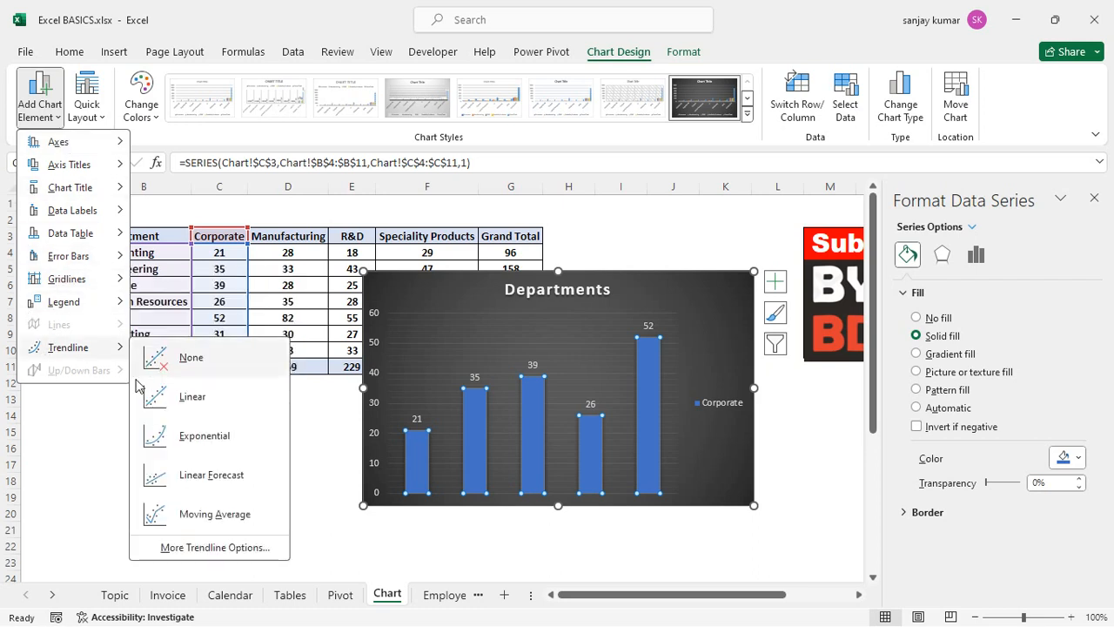
pyautogui.click(235, 517)
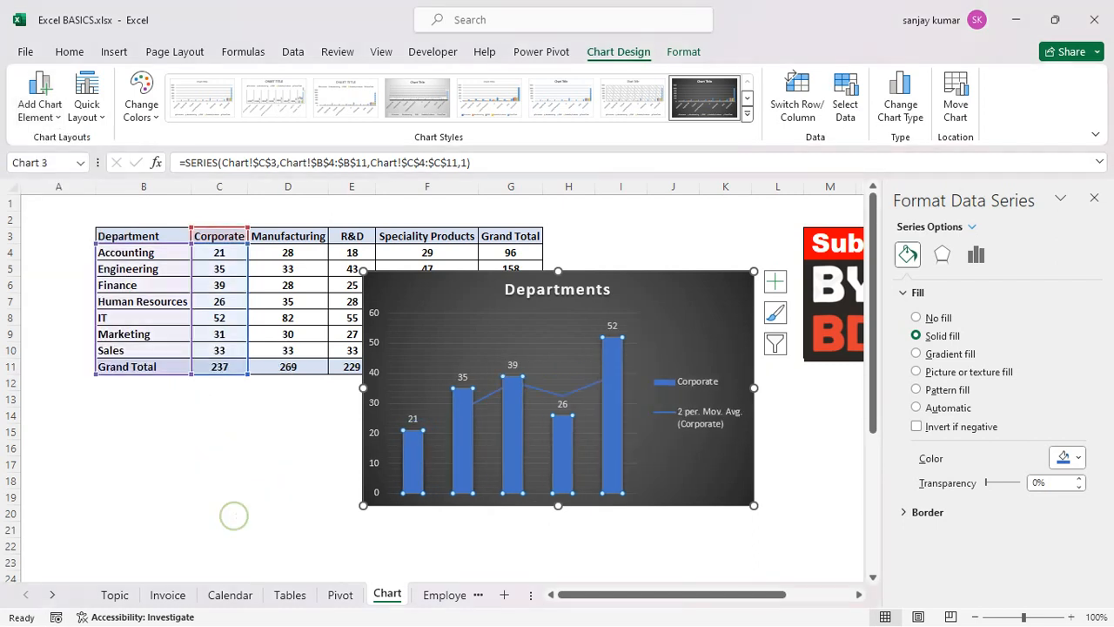
# Colour the moving average trendline in standard yellow
pyautogui.click(543, 400)
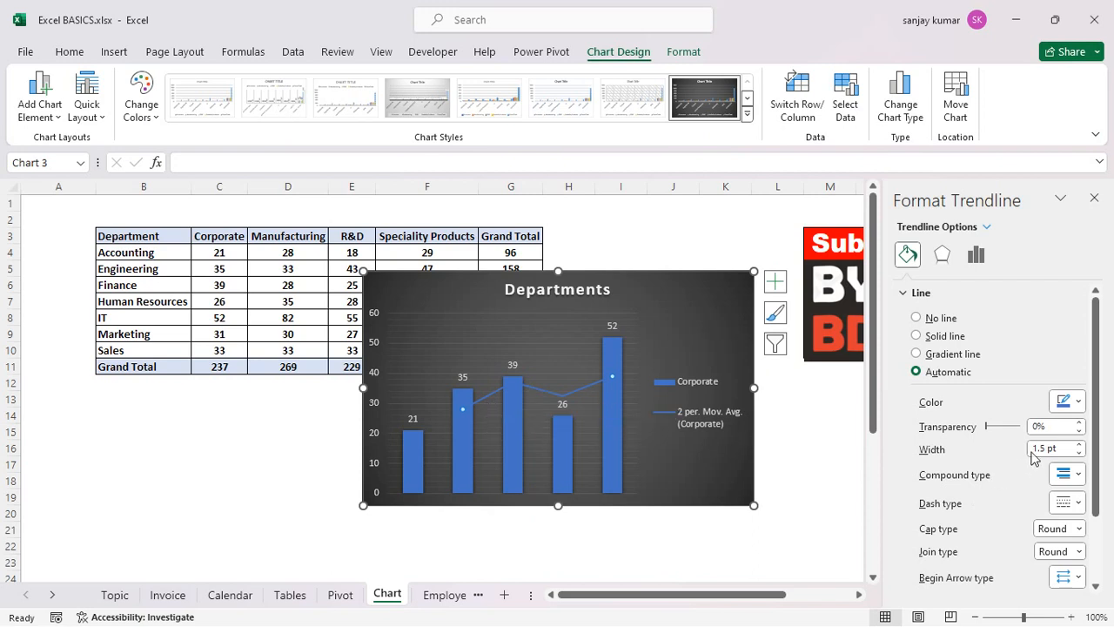
pyautogui.click(1078, 404)
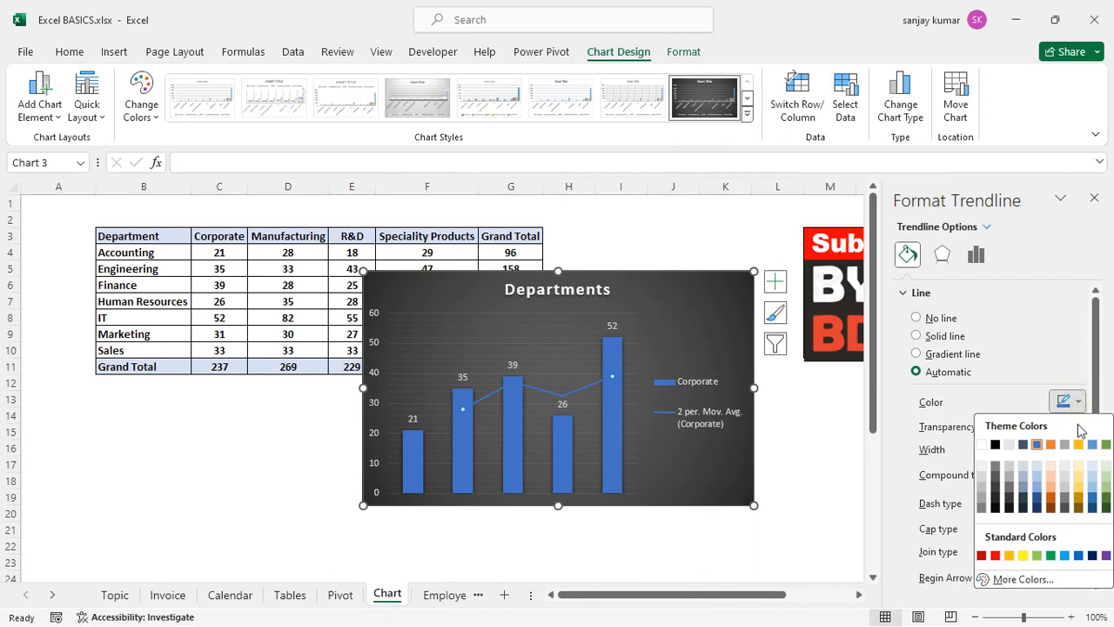
pyautogui.click(1025, 556)
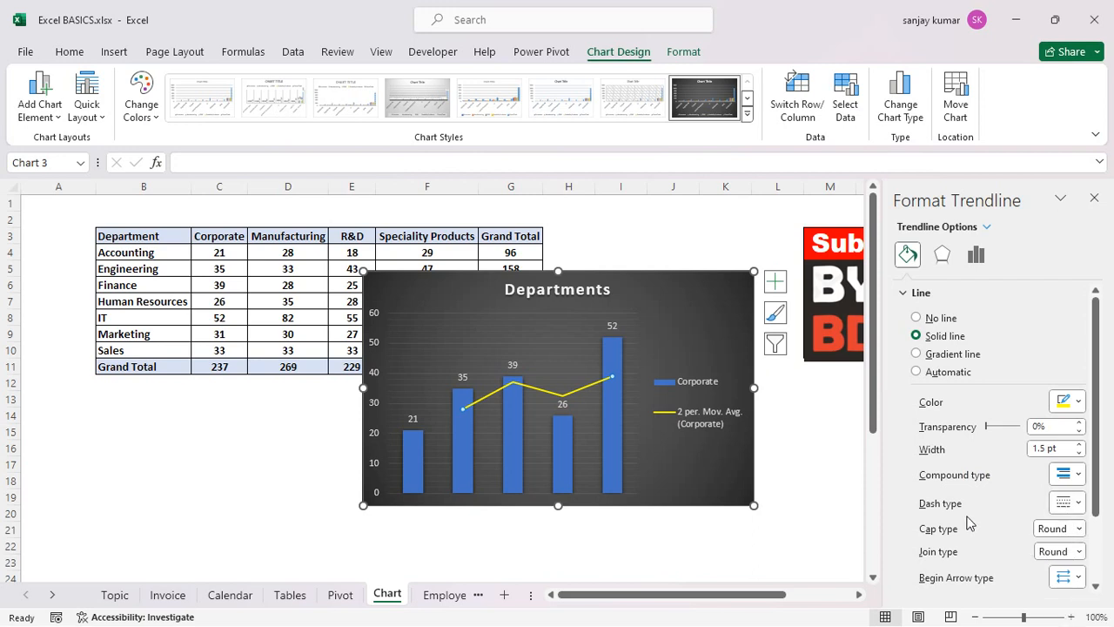
# Give the moving average trendline a round marker at its beginning and an arrowhead at its end
pyautogui.scroll(-3, 1064, 500)
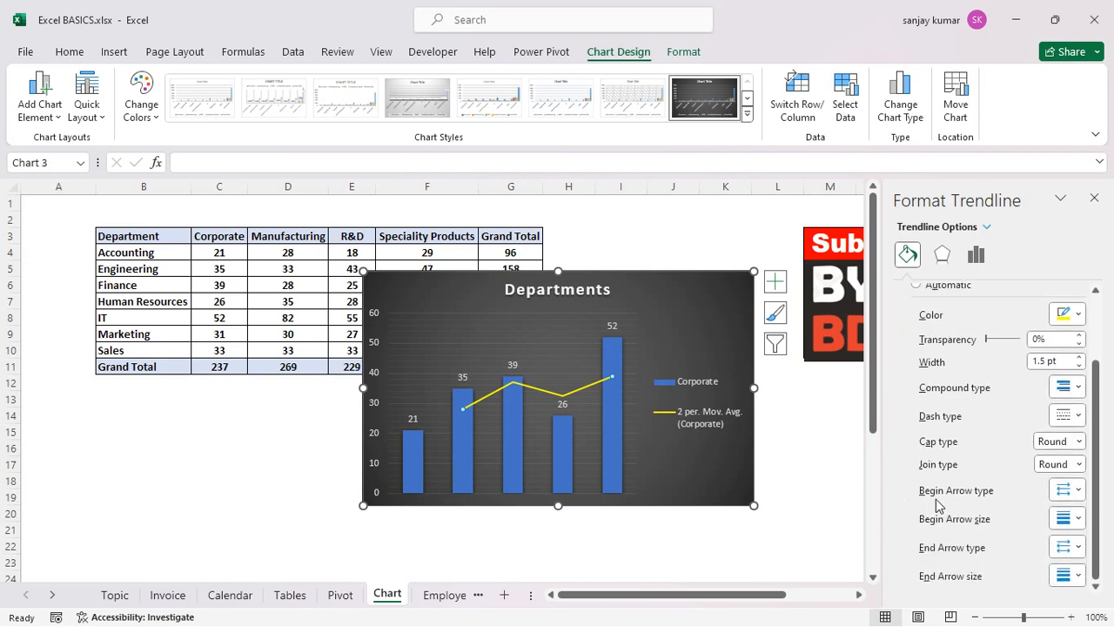
pyautogui.click(1066, 490)
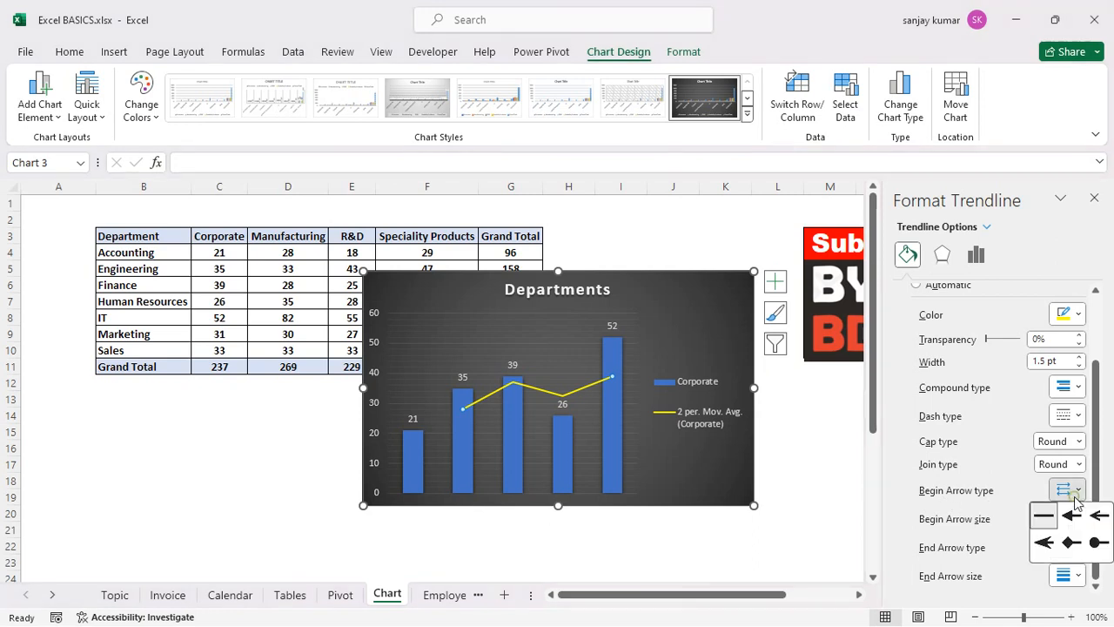
pyautogui.click(1099, 542)
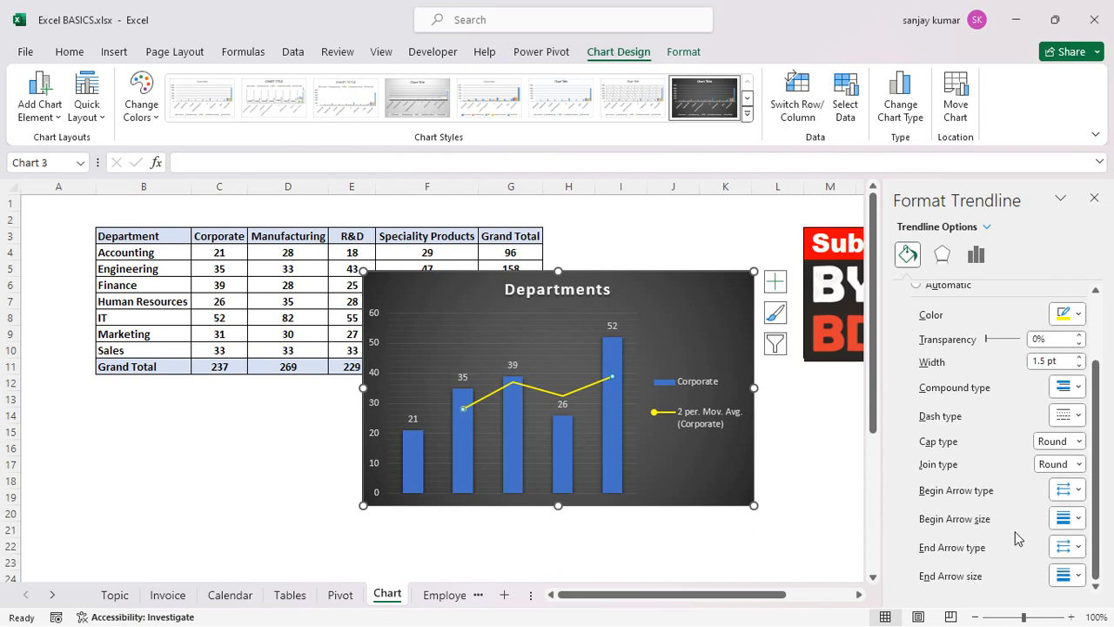
pyautogui.click(1067, 547)
pyautogui.click(1048, 608)
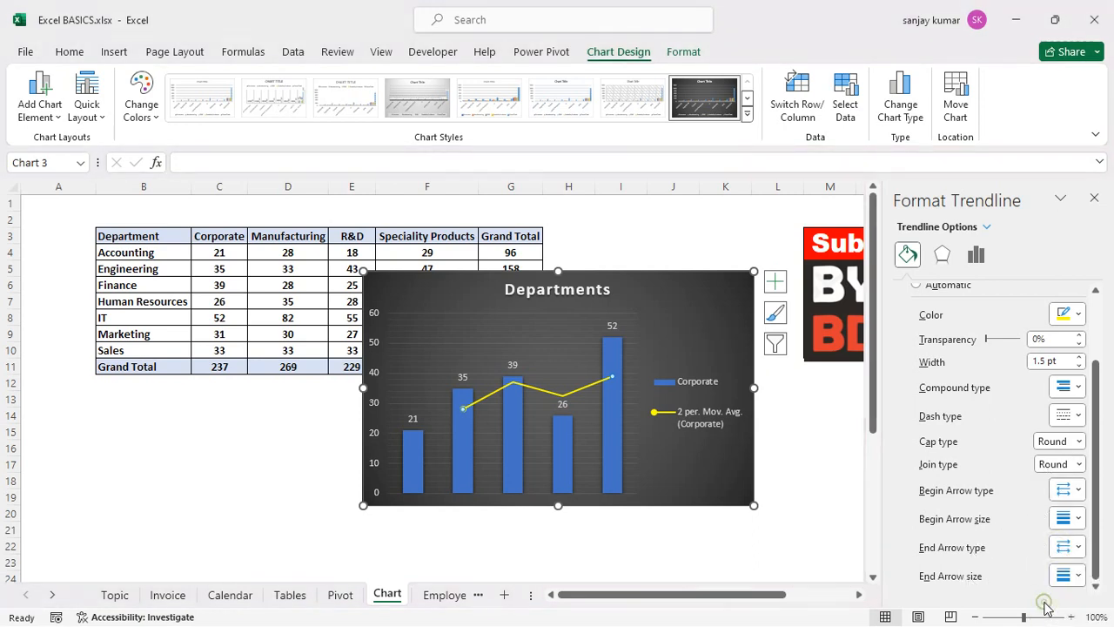
# Recolour the whole chart with the fourth Colorful palette, which starts with green
pyautogui.click(667, 480)
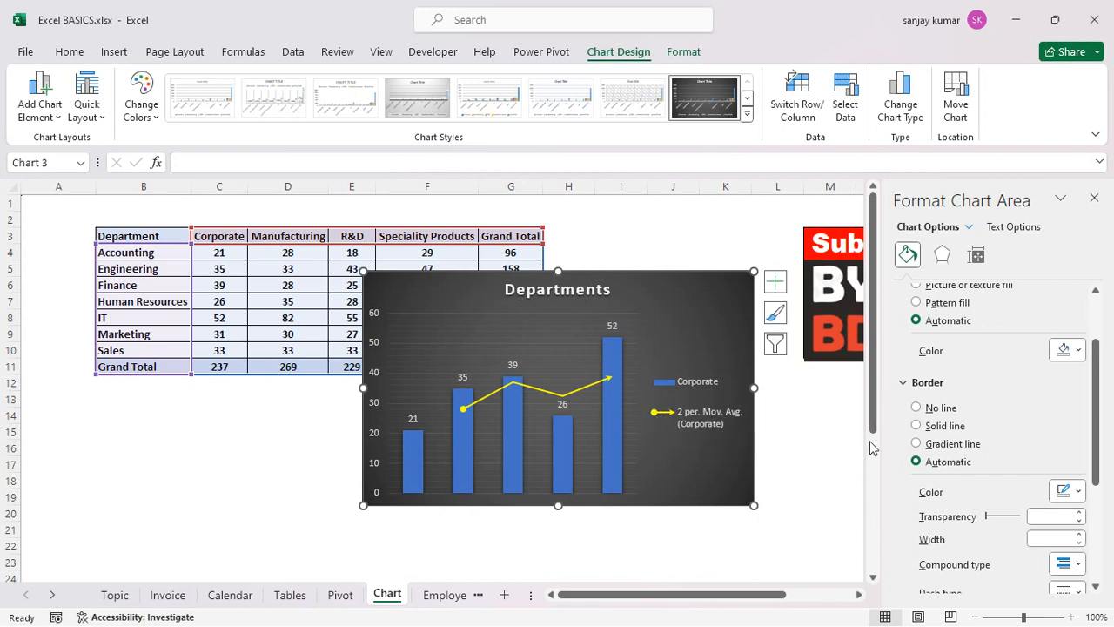
pyautogui.click(141, 103)
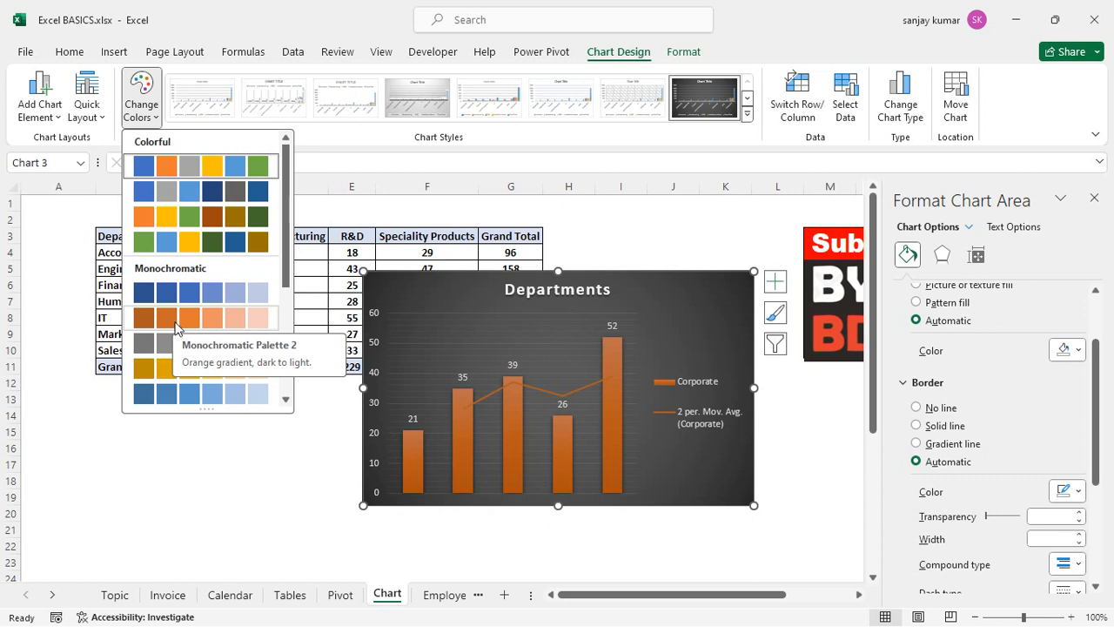
pyautogui.click(158, 246)
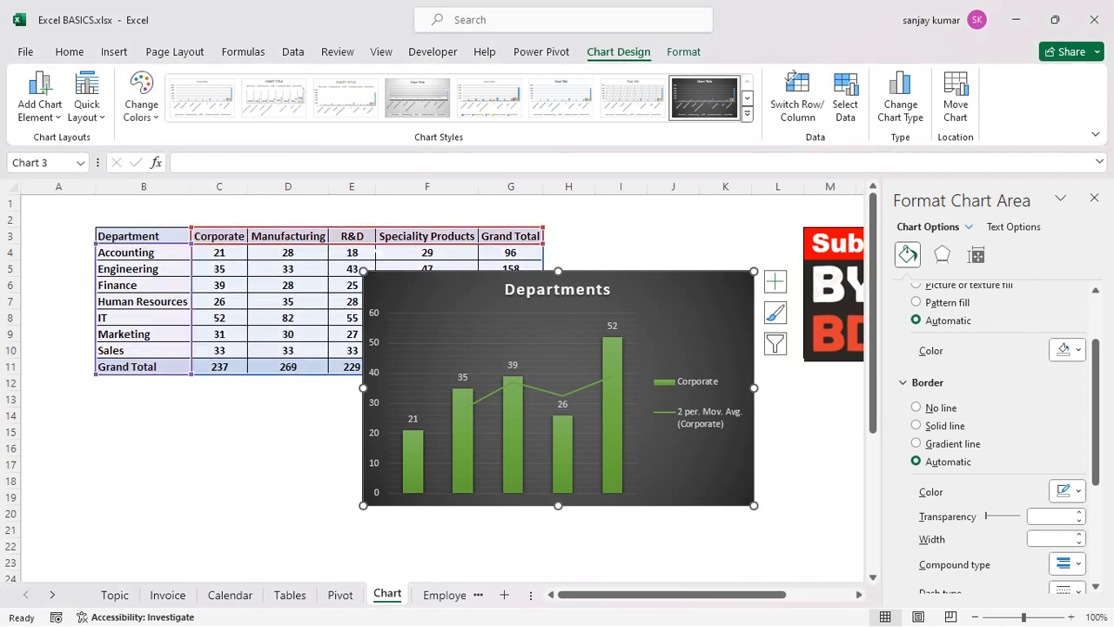
# Open the chart type choices for the Departments chart and preview its Clustered Column, Line and Pie versions
pyautogui.click(114, 51)
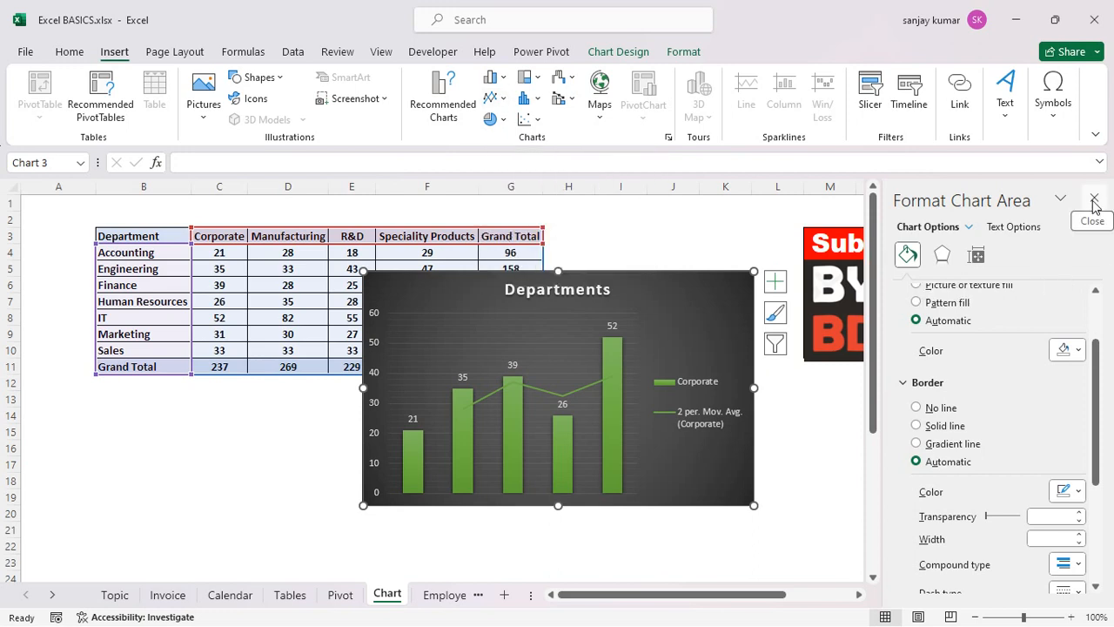
pyautogui.rightClick(468, 334)
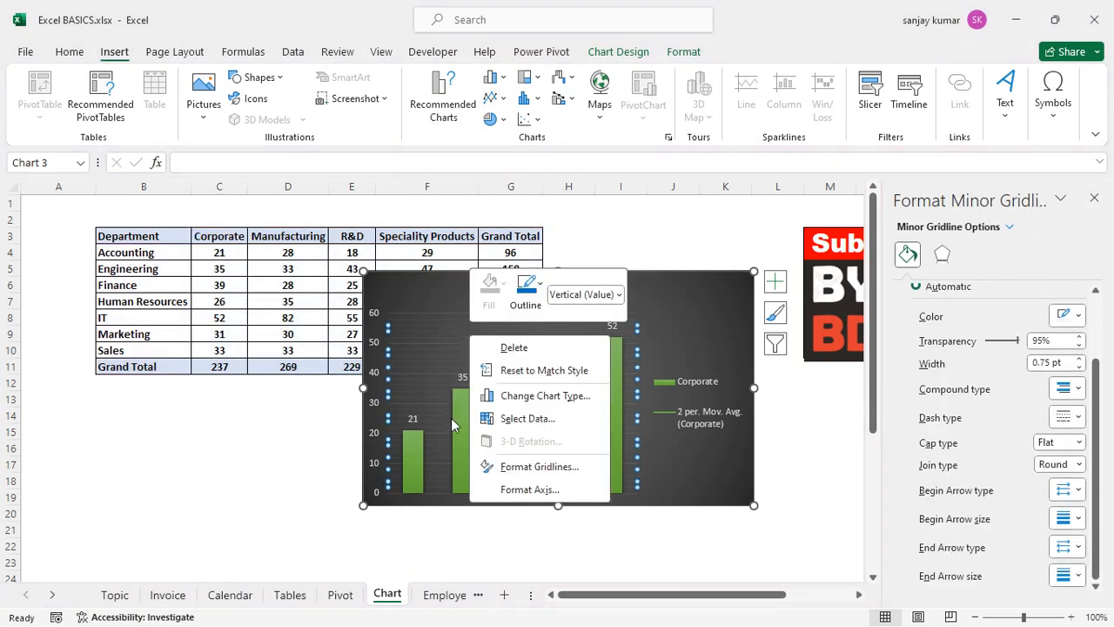
pyautogui.click(533, 396)
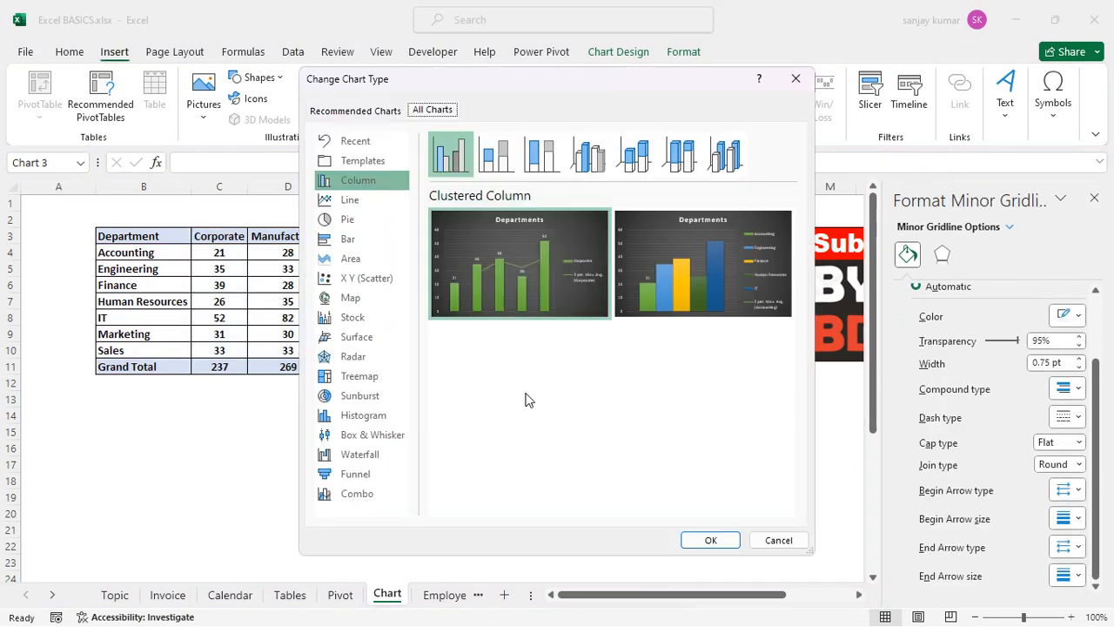
pyautogui.moveTo(692, 294)
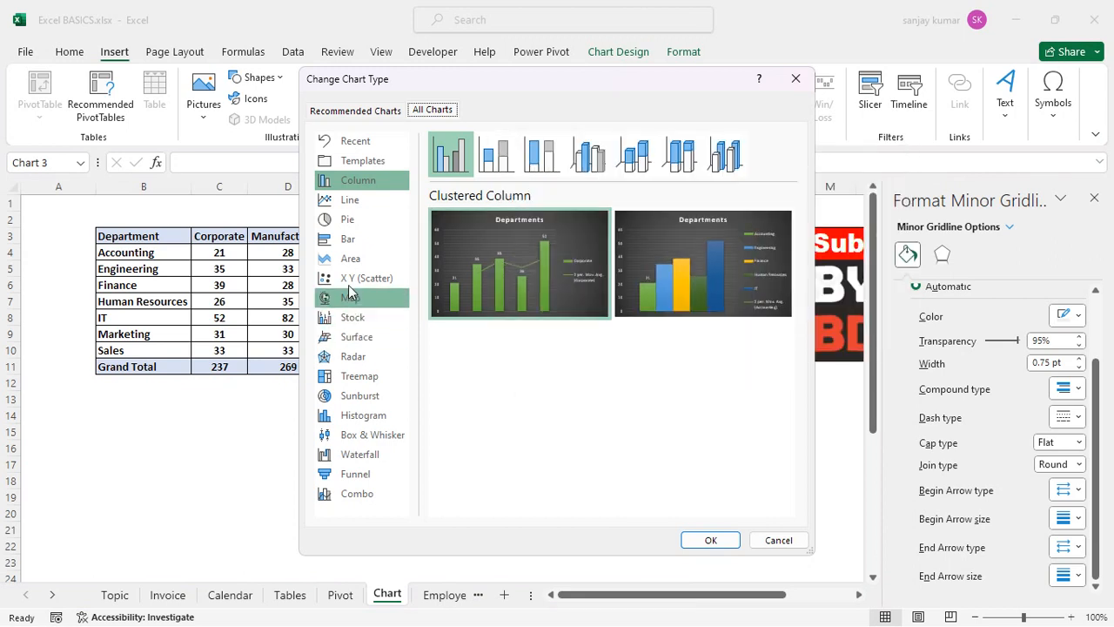
pyautogui.click(359, 205)
pyautogui.moveTo(516, 255)
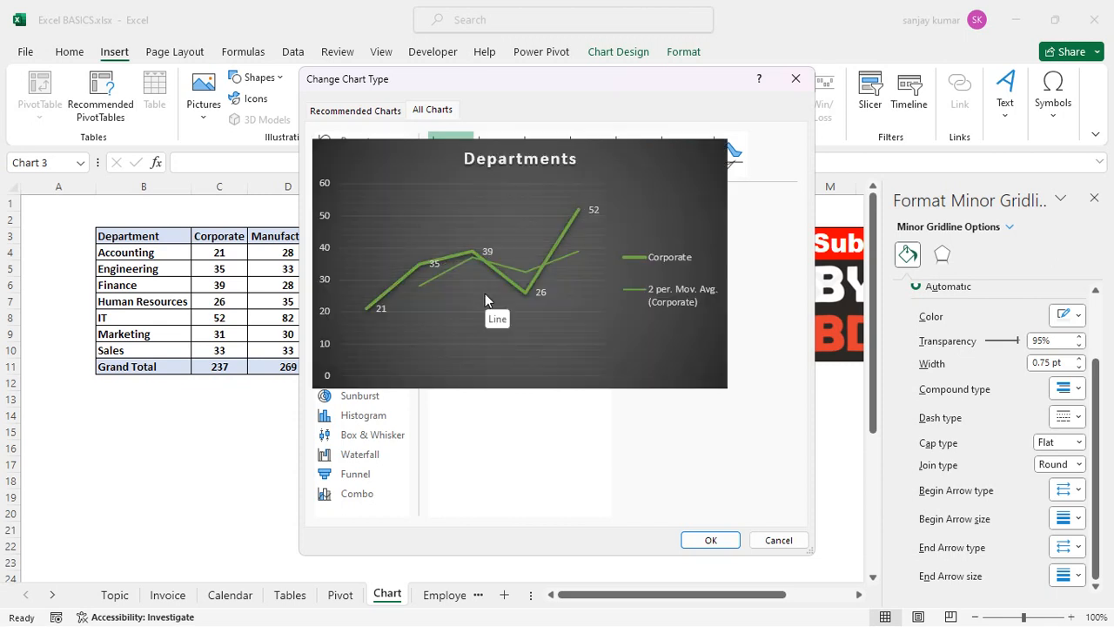
pyautogui.click(350, 222)
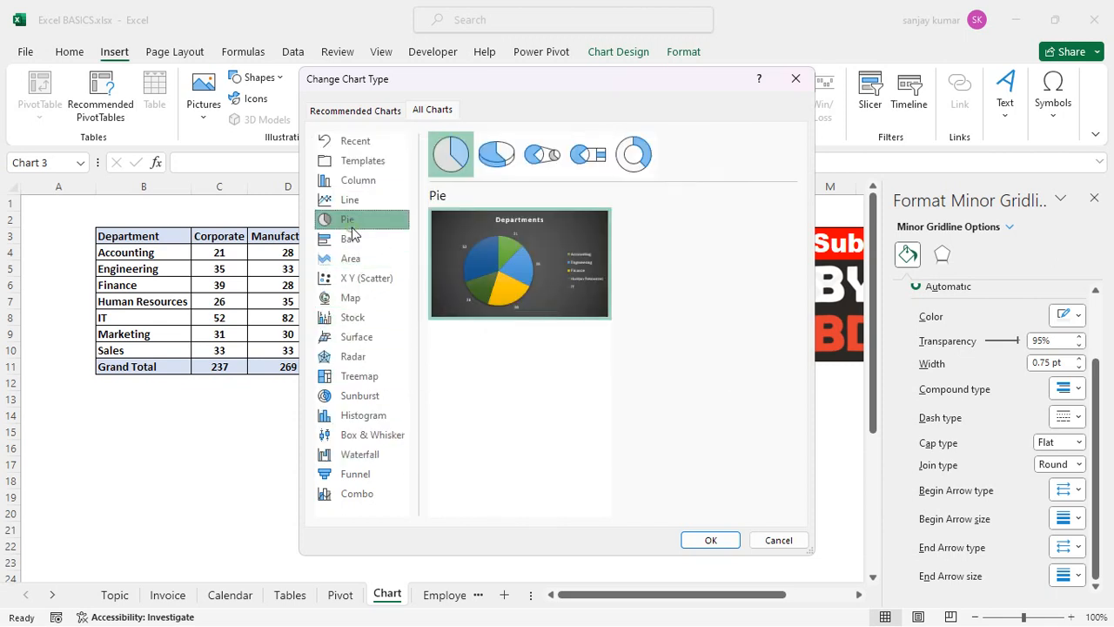
pyautogui.moveTo(484, 265)
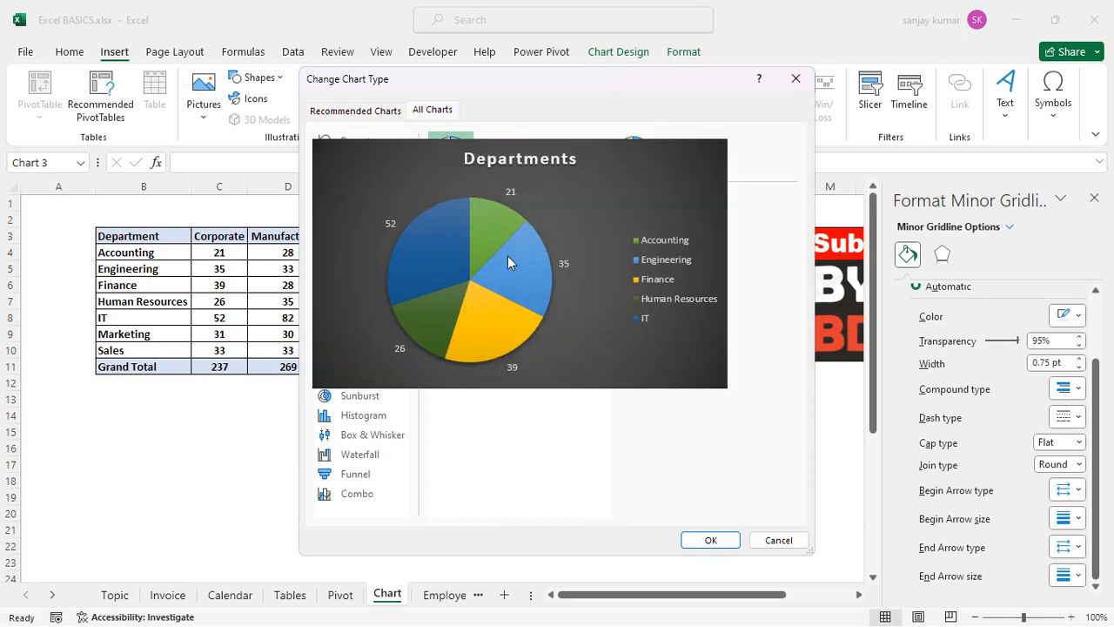
# Preview the Departments chart as both Clustered Bar layouts and as an Area chart
pyautogui.click(348, 244)
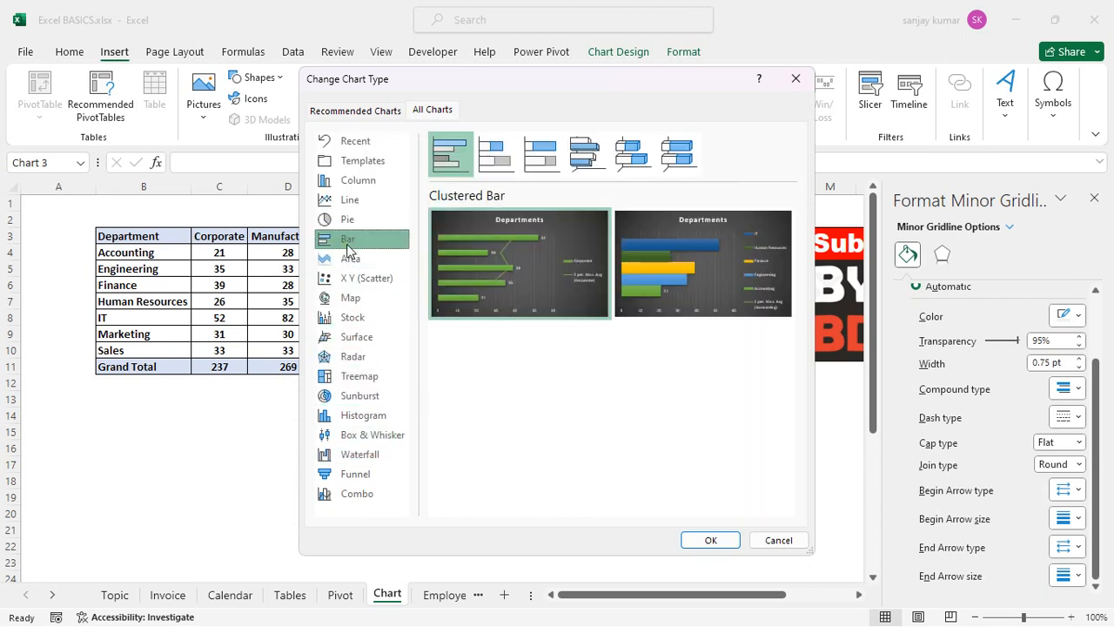
pyautogui.moveTo(563, 283)
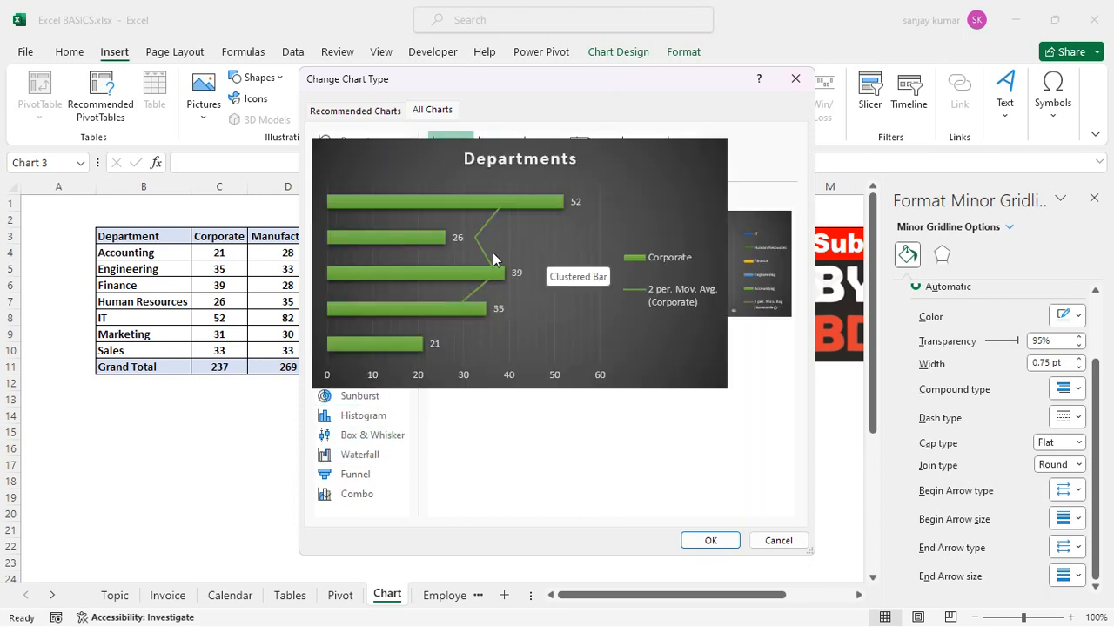
pyautogui.moveTo(770, 262)
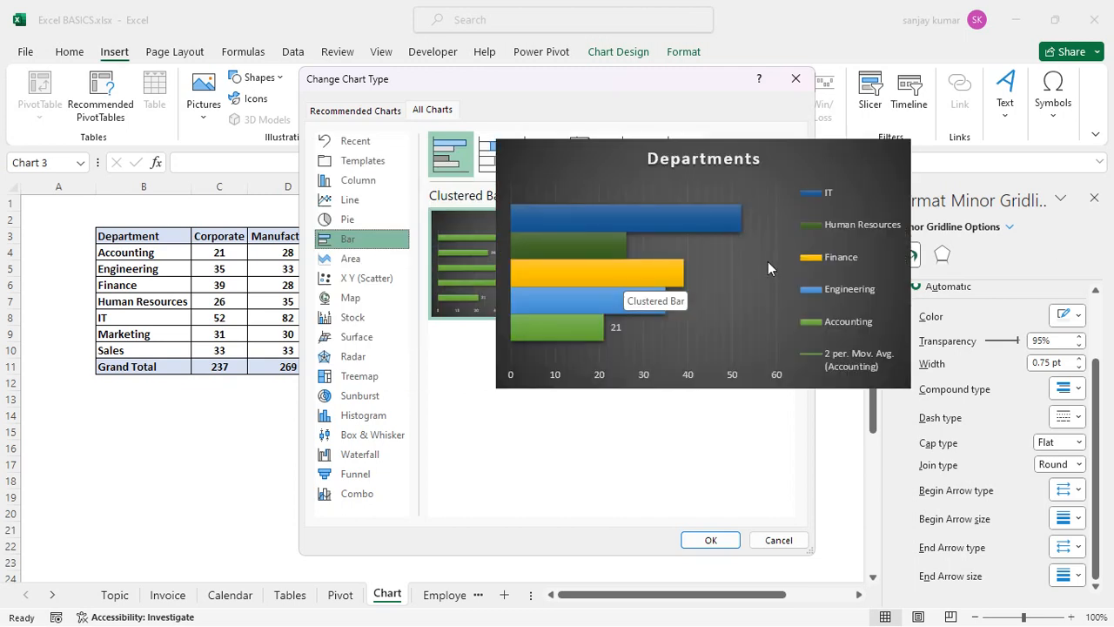
pyautogui.click(364, 261)
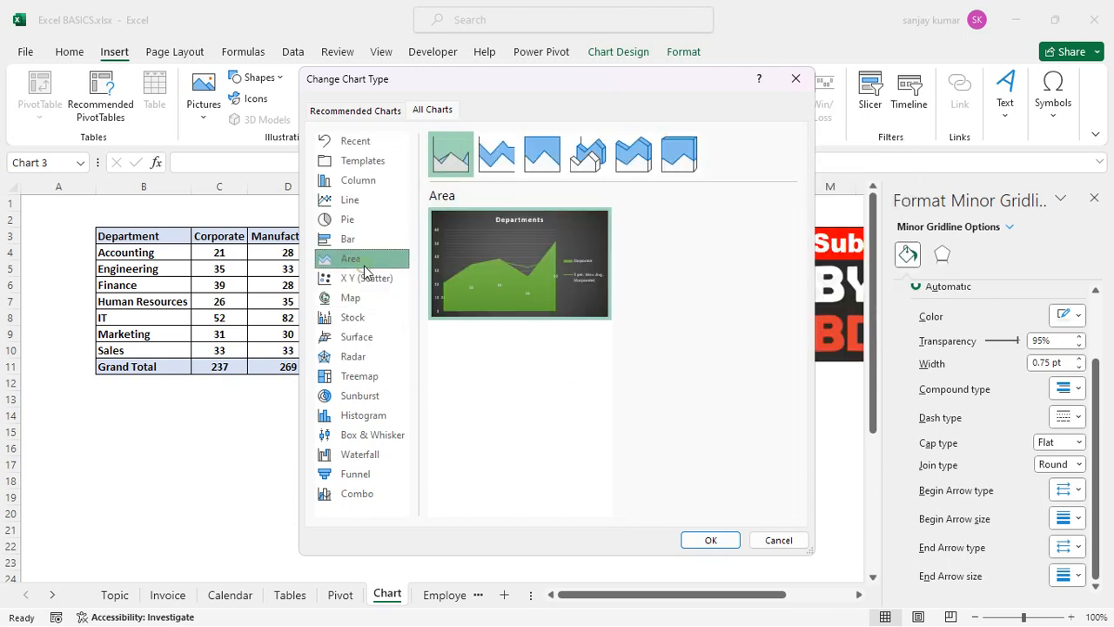
pyautogui.moveTo(499, 211)
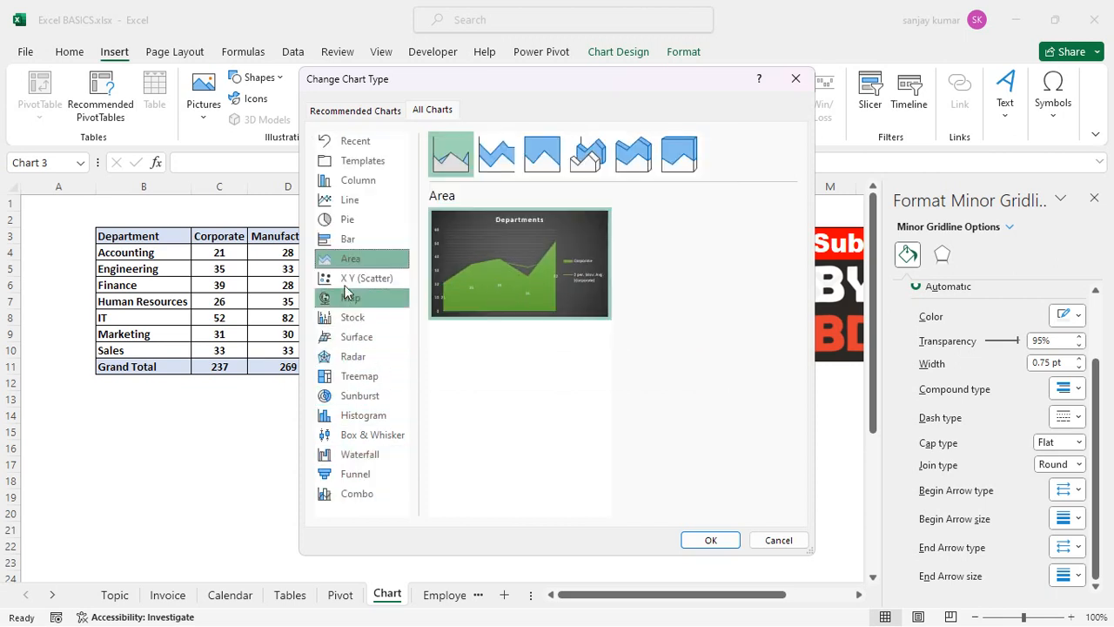
# Preview the XY scatter variants: Scatter, Smooth Lines and Markers, 3-D Bubble, Bubble and Straight Lines
pyautogui.click(349, 279)
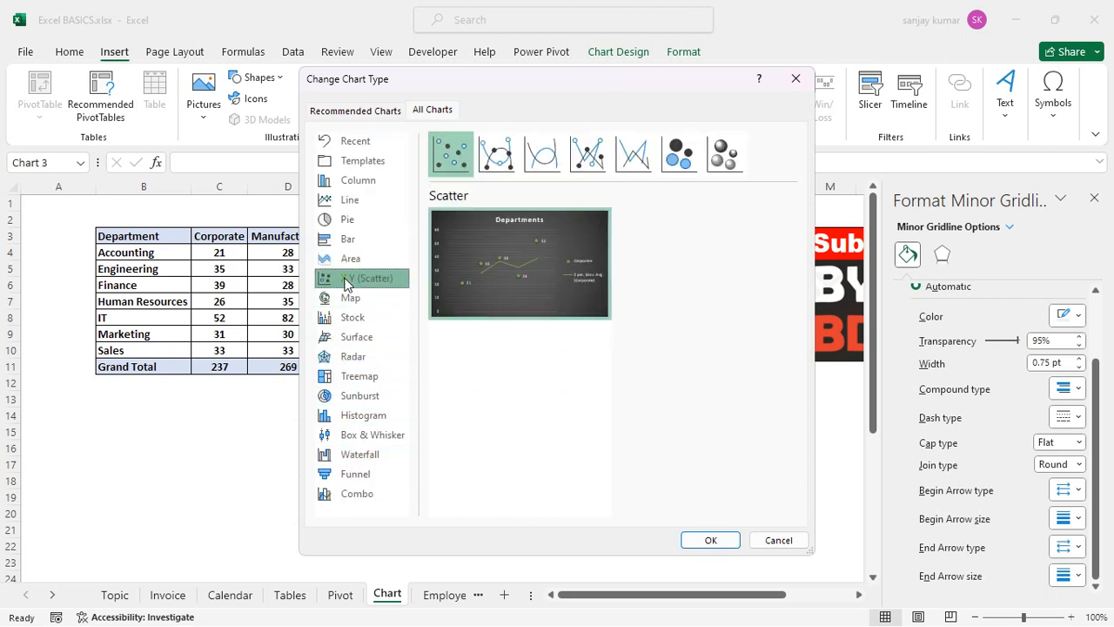
pyautogui.click(484, 165)
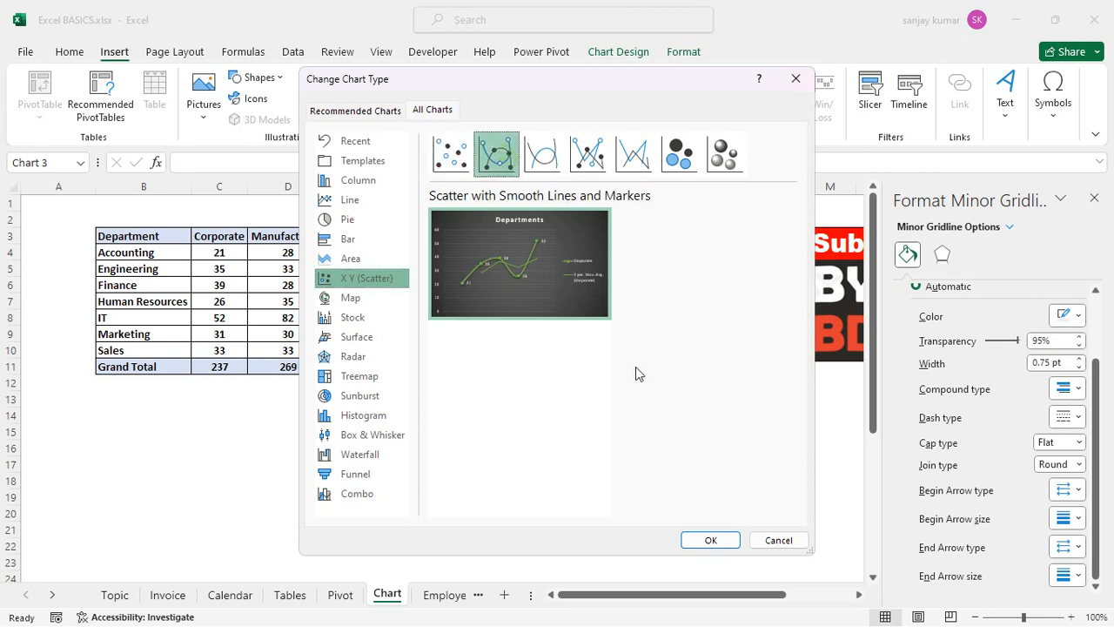
pyautogui.moveTo(513, 258)
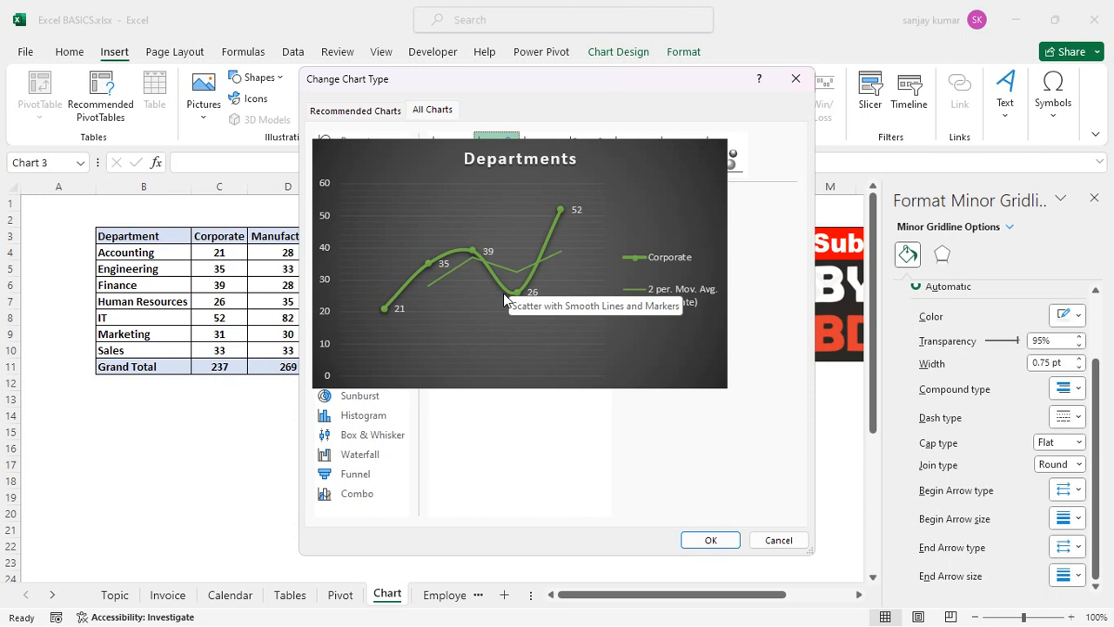
pyautogui.click(723, 154)
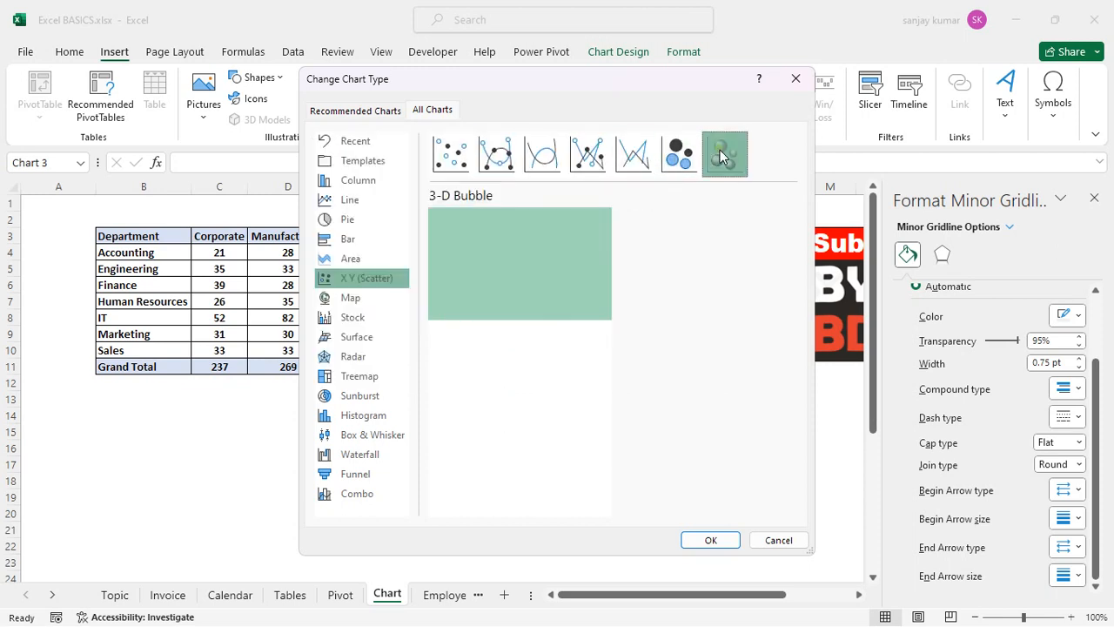
pyautogui.click(671, 157)
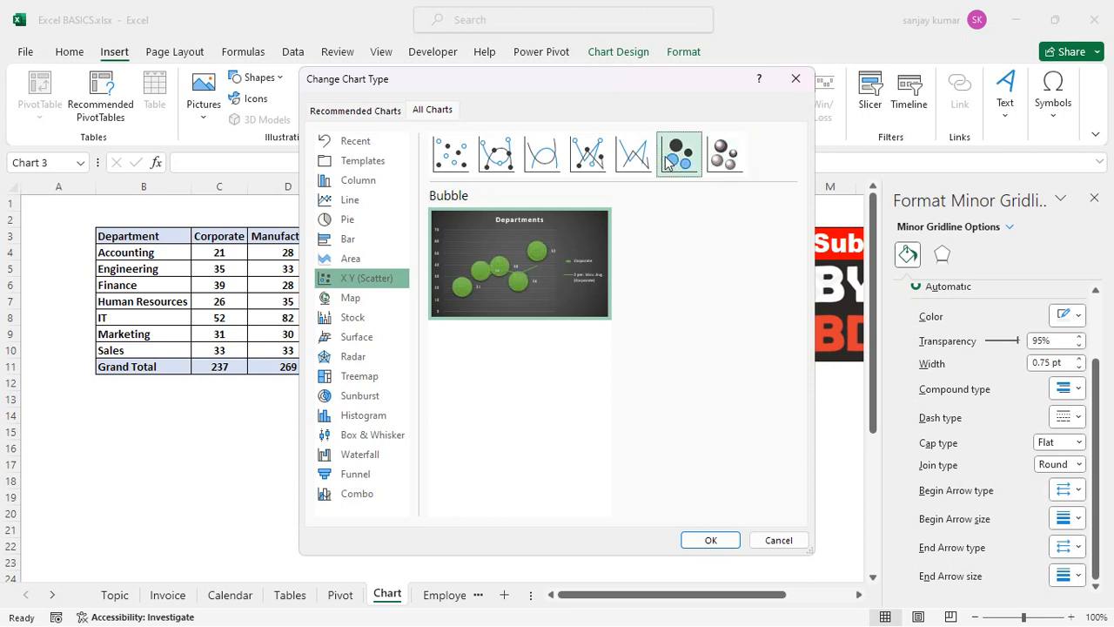
pyautogui.click(634, 154)
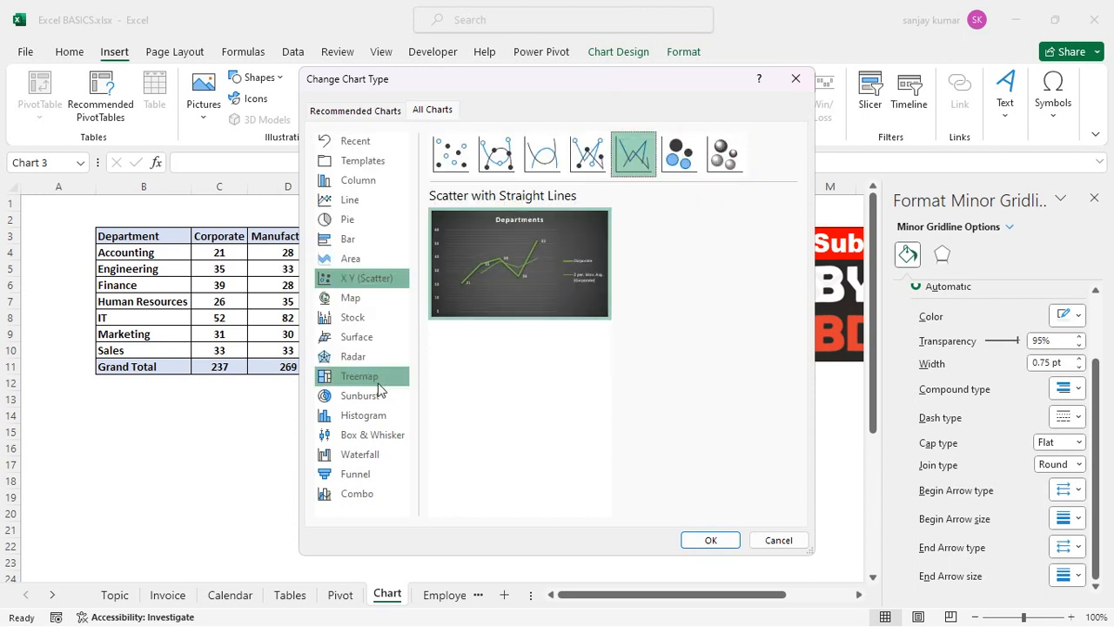
# Preview the Departments chart as a Filled Map, Radar and Treemap chart
pyautogui.click(351, 300)
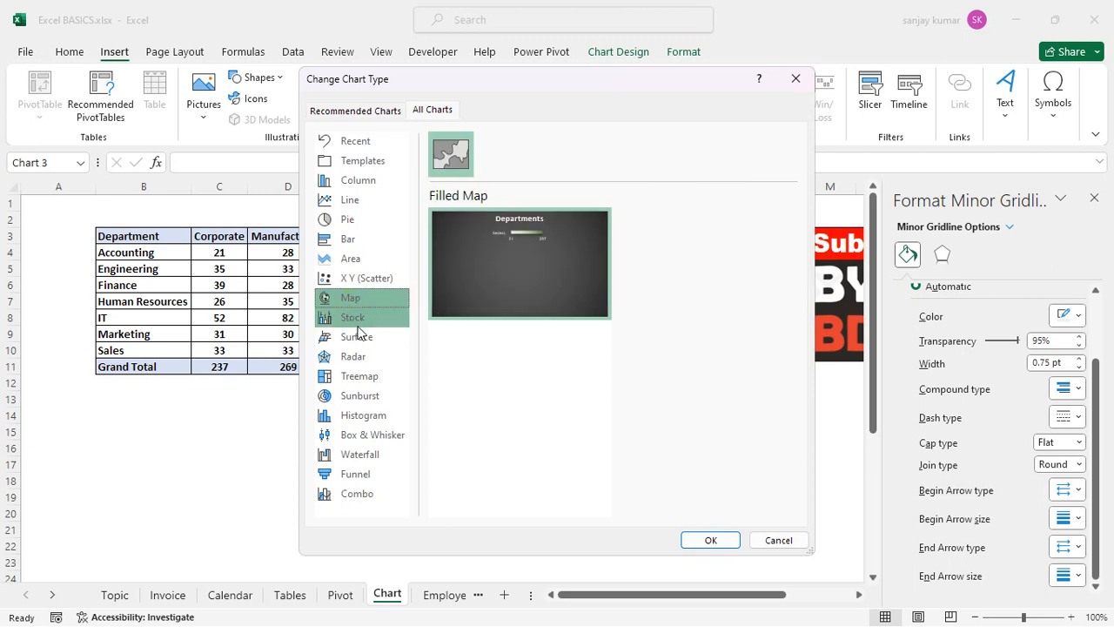
pyautogui.click(370, 362)
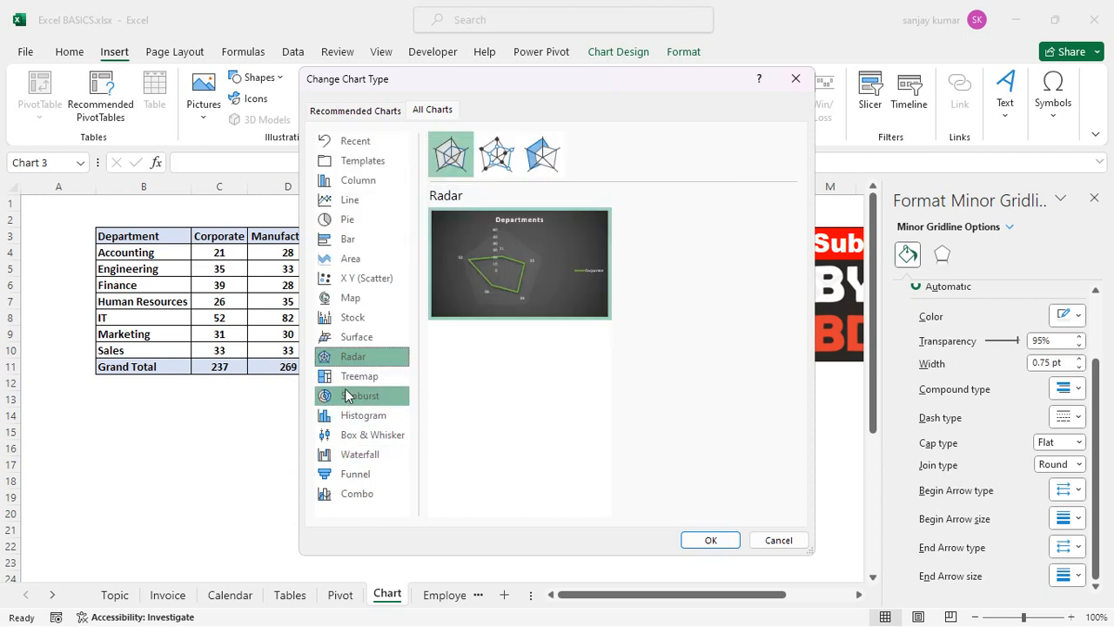
pyautogui.click(350, 380)
pyautogui.moveTo(490, 295)
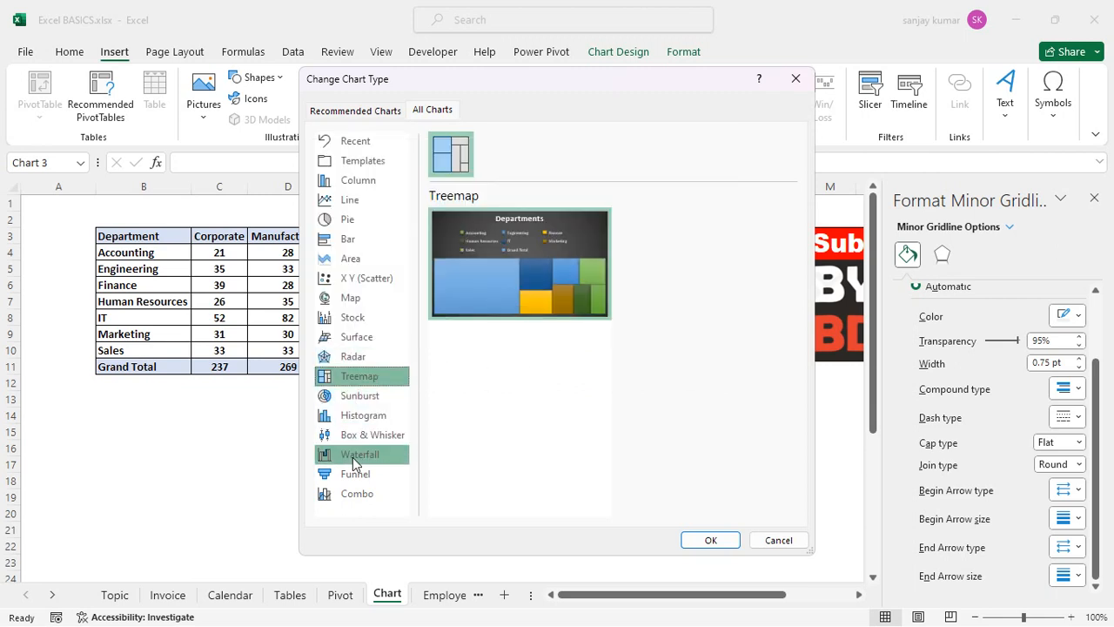
# Preview the Departments data as Histogram, Pareto and Box & Whisker charts
pyautogui.click(364, 415)
pyautogui.moveTo(547, 271)
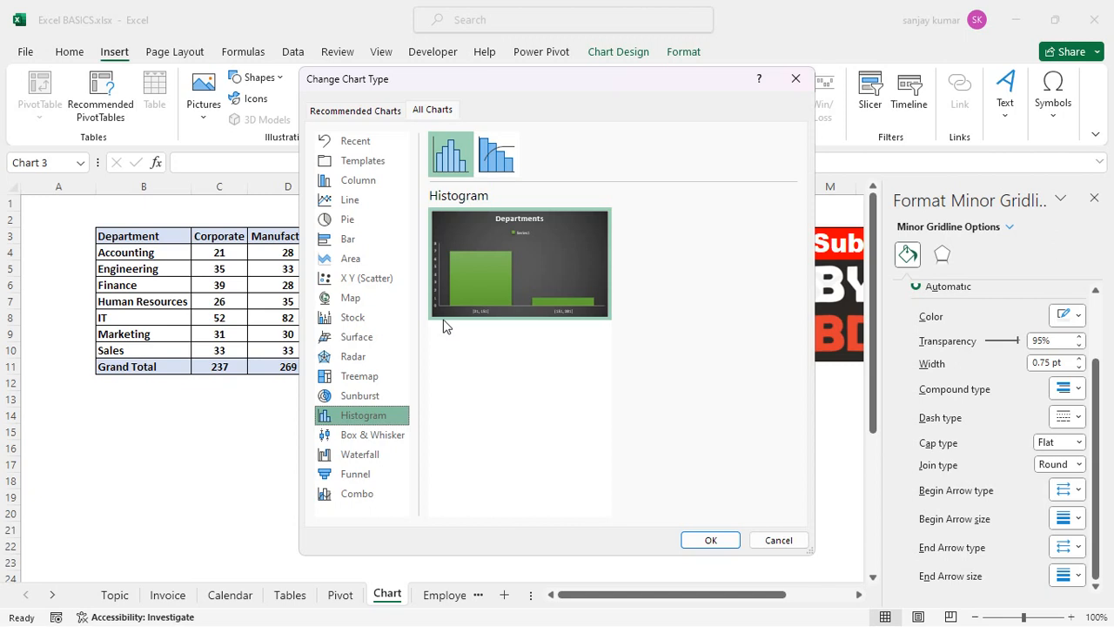
pyautogui.click(495, 157)
pyautogui.click(527, 290)
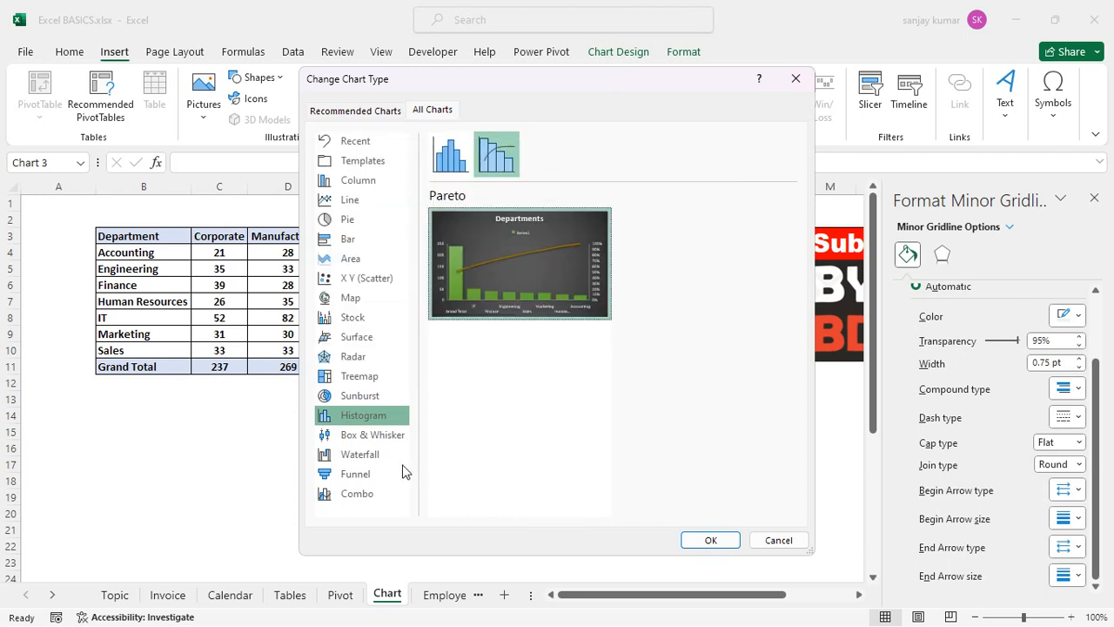
pyautogui.click(372, 437)
pyautogui.moveTo(528, 301)
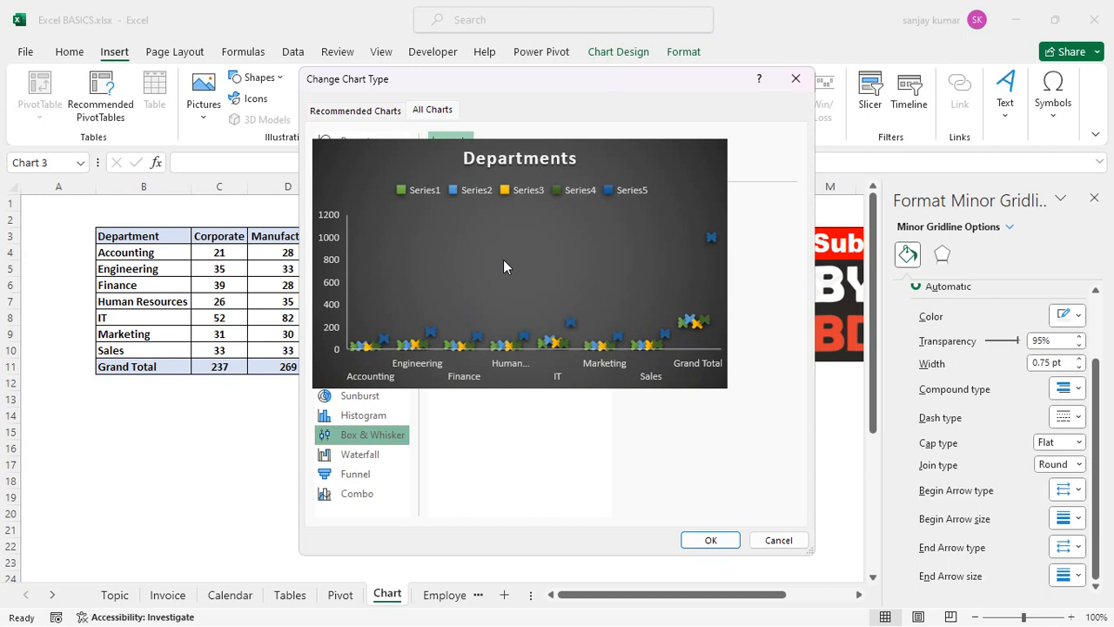
# Preview the Waterfall, Funnel and Clustered Column - Line on Secondary Axis combo types, and close the chart type choices without applying one
pyautogui.click(361, 454)
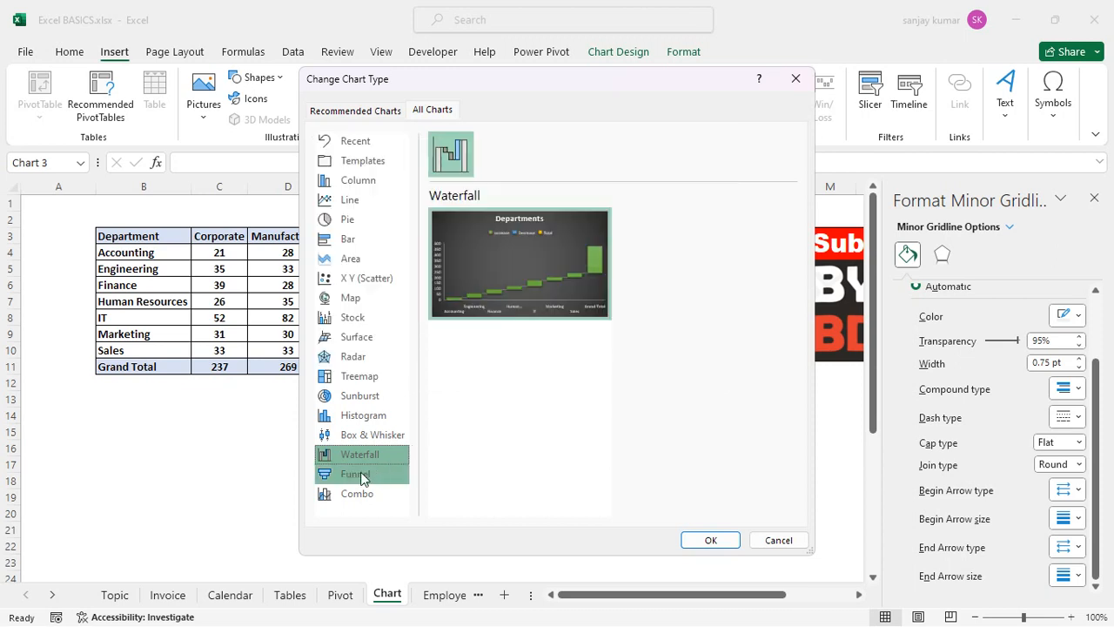
pyautogui.click(390, 473)
pyautogui.moveTo(558, 298)
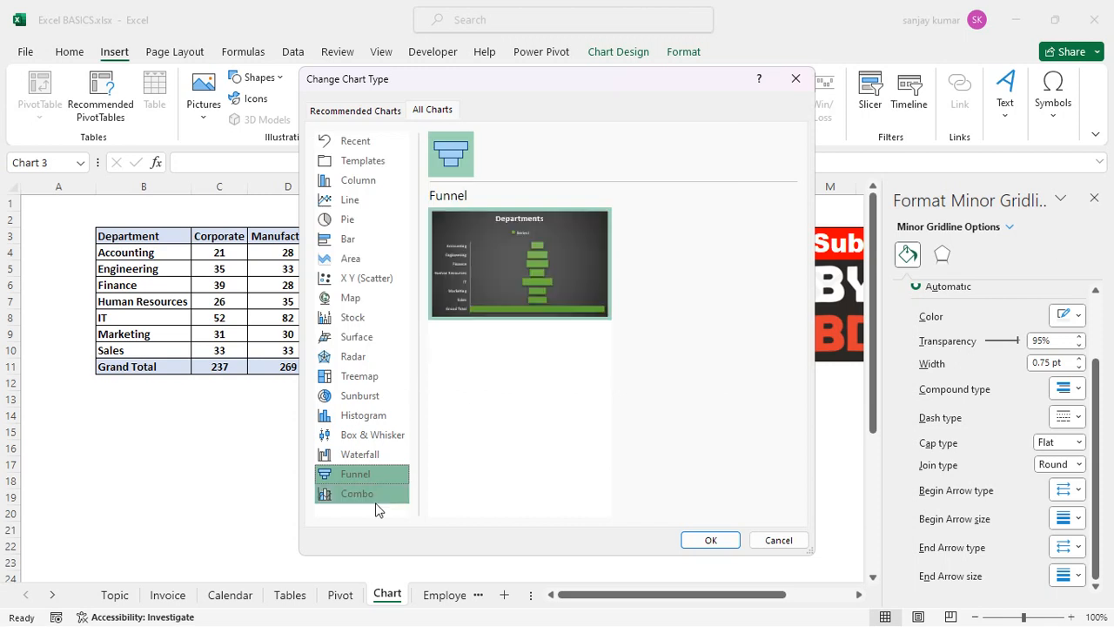
pyautogui.click(374, 501)
pyautogui.click(510, 155)
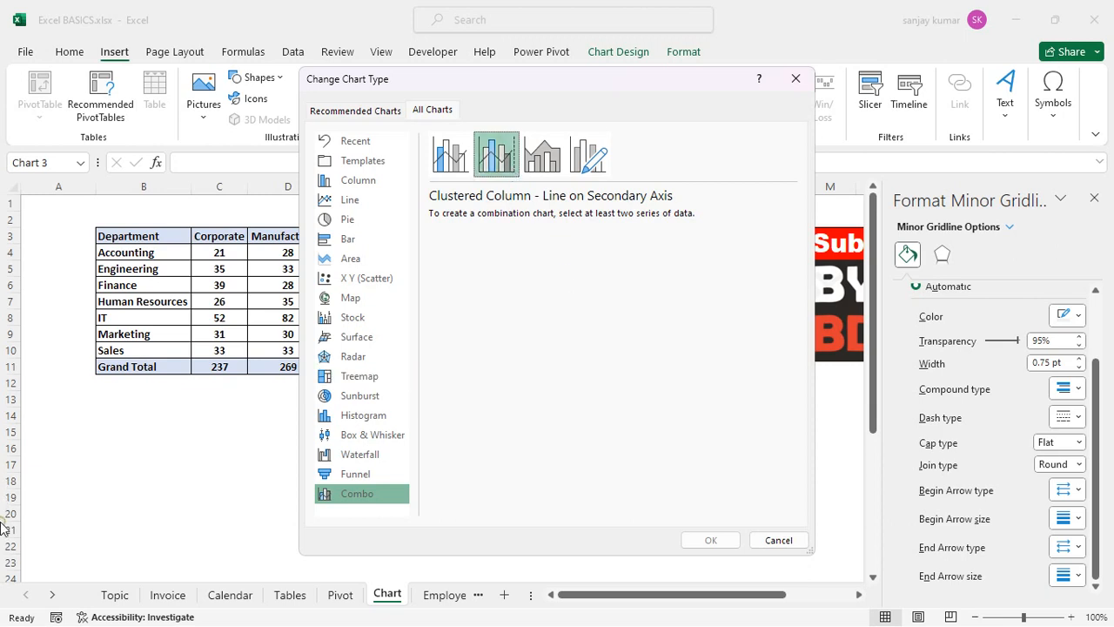
pyautogui.click(795, 78)
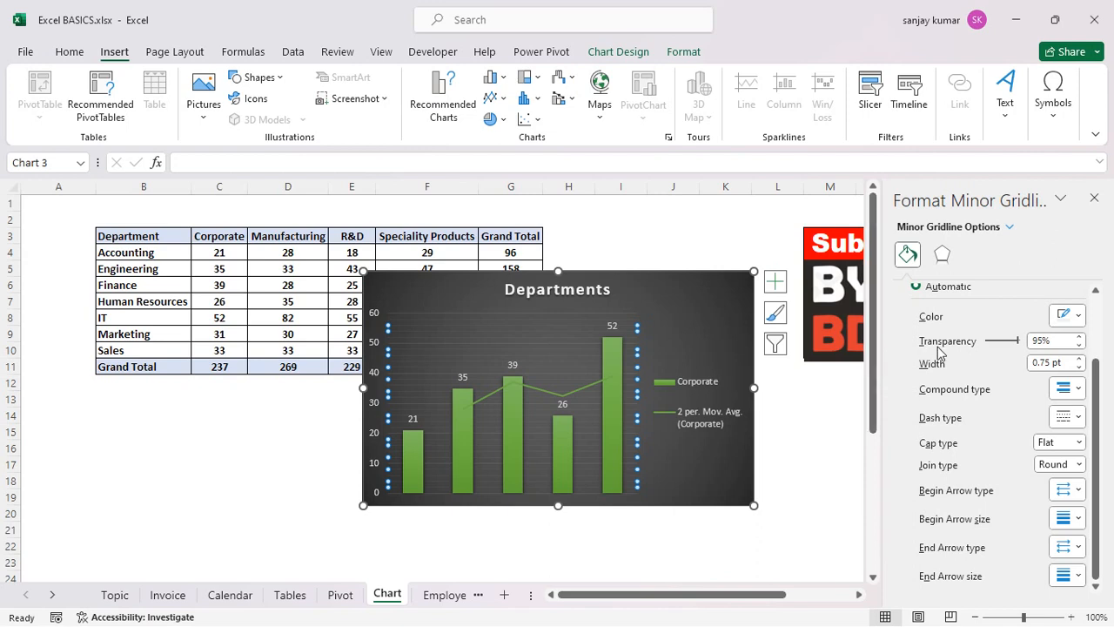
pyautogui.scroll(2, 939, 350)
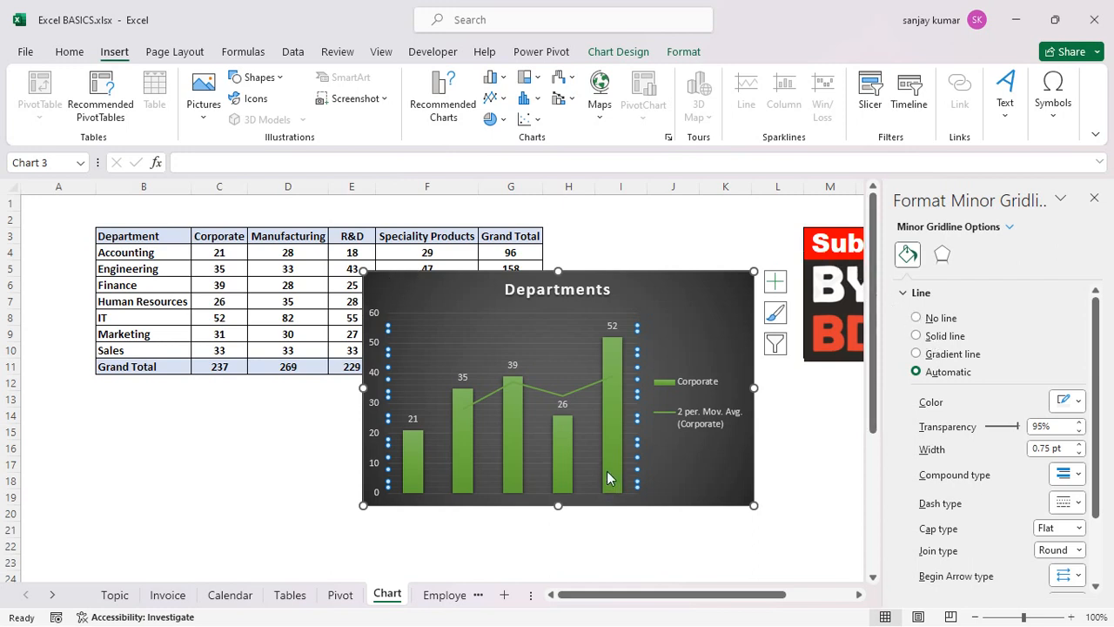
pyautogui.moveTo(608, 475)
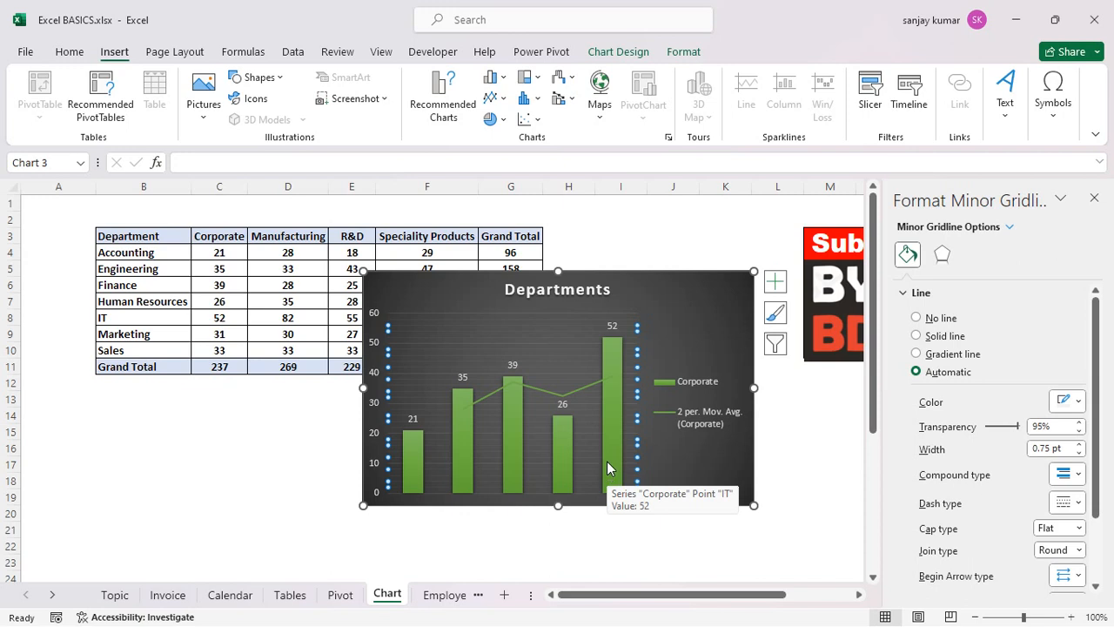